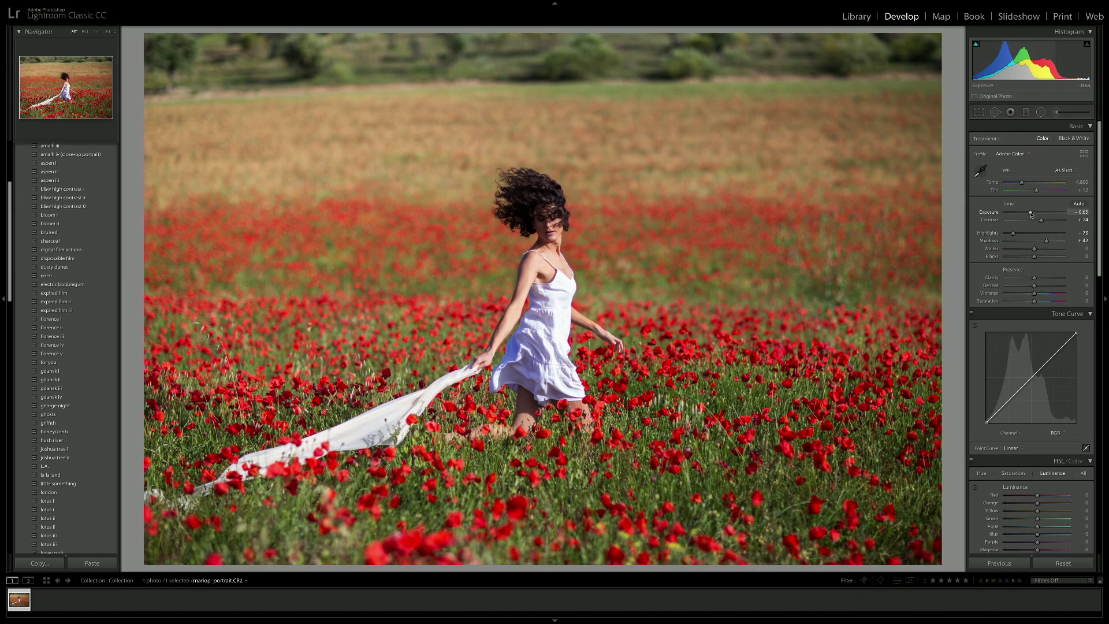
- Raise the purple defringe amount in the manual lens corrections to reduce colour fringing
key("ctrl+equal")
scroll(1028, 346, "down", 10)
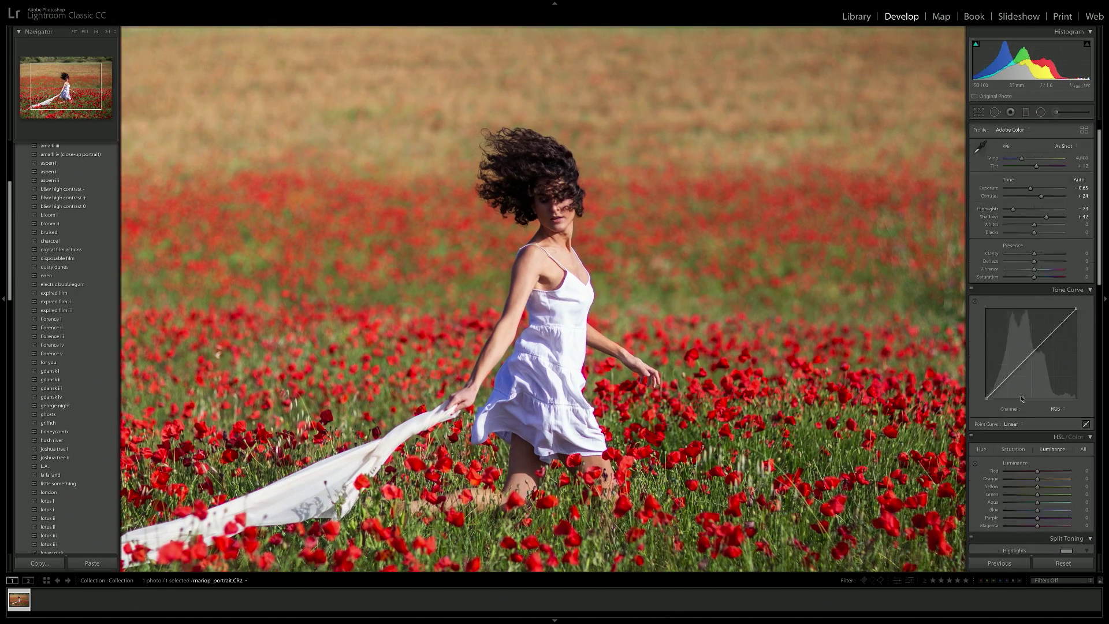
left_click(1041, 362)
left_click_drag(1005, 421, 1020, 421)
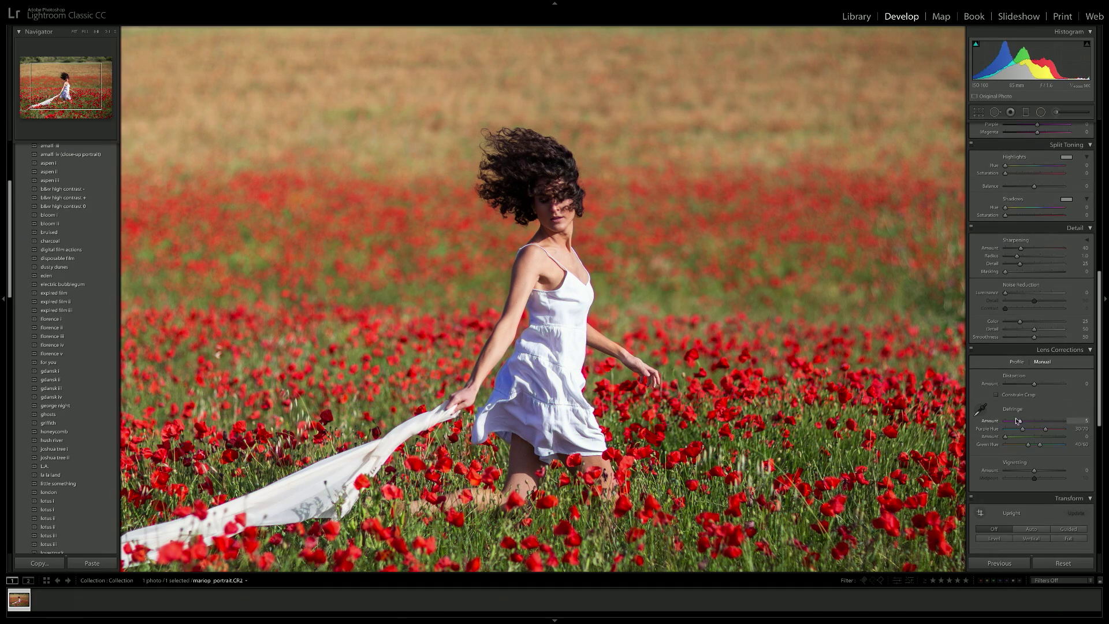
key("ctrl+minus")
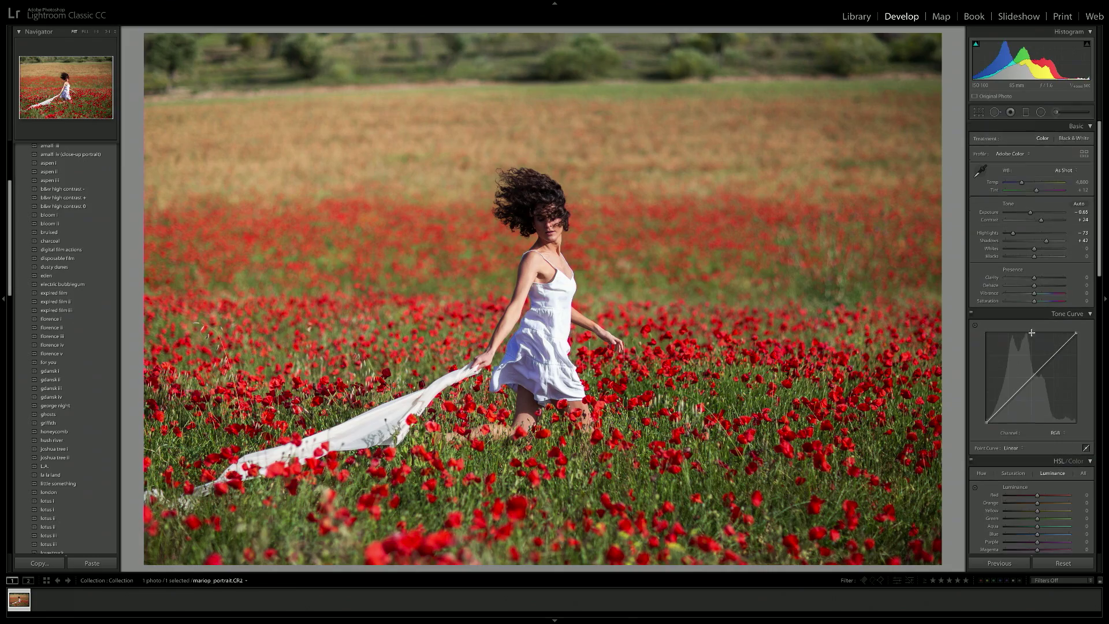
- Shape the RGB tone curve into a soft S-curve with lifted blacks and lowered whites, and compare the photo with the curve off and on
left_click_drag(986, 420, 995, 412)
left_click_drag(1075, 333, 1085, 342)
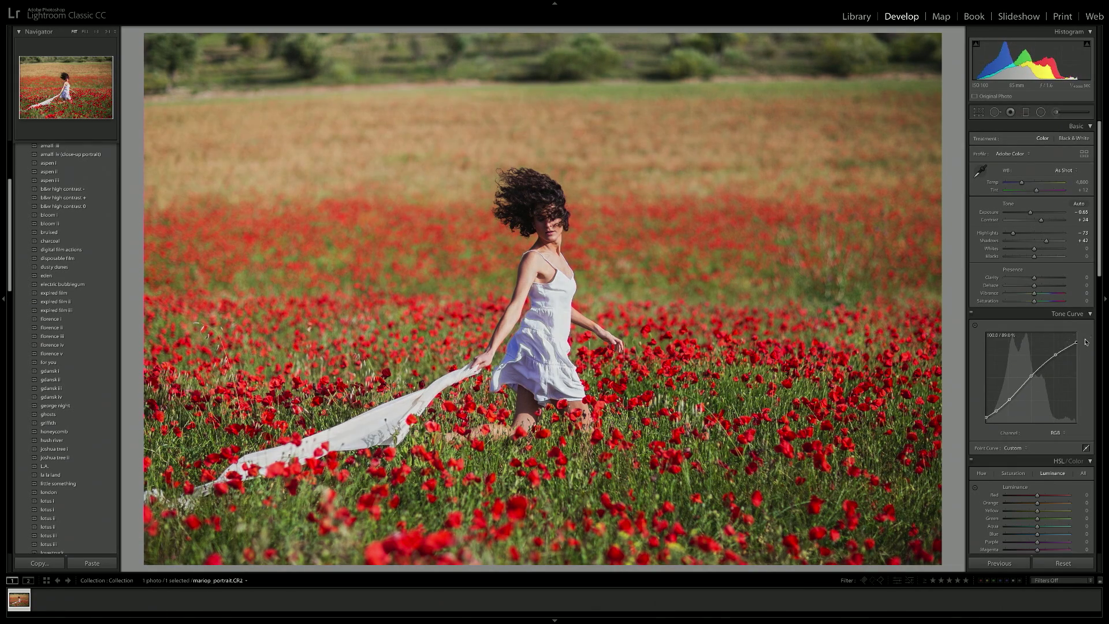
left_click(1057, 355)
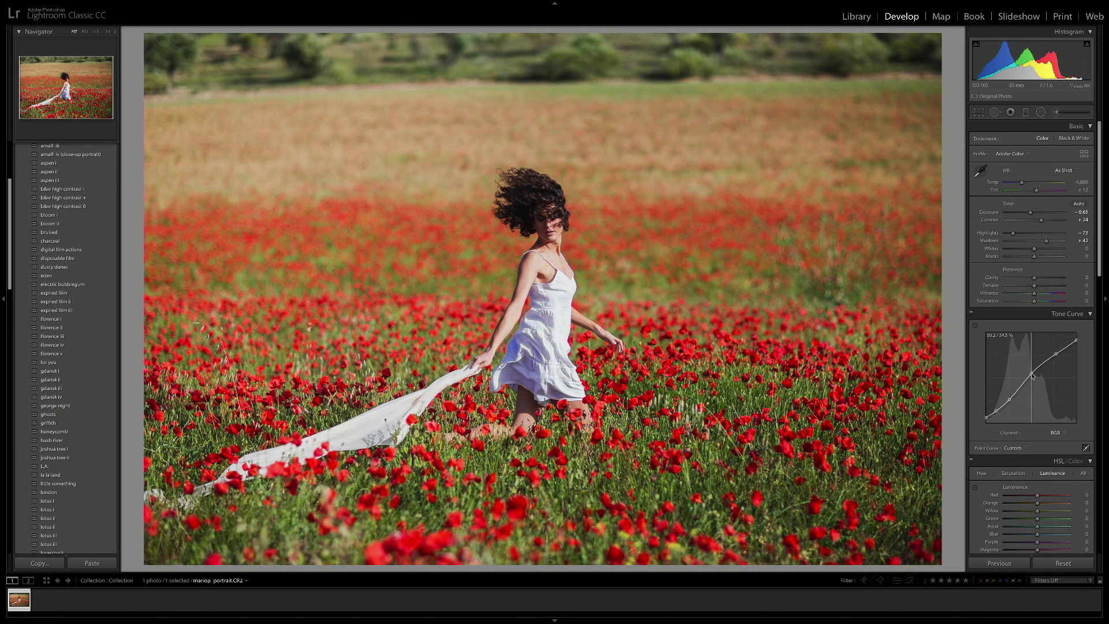
left_click_drag(1010, 400, 1007, 399)
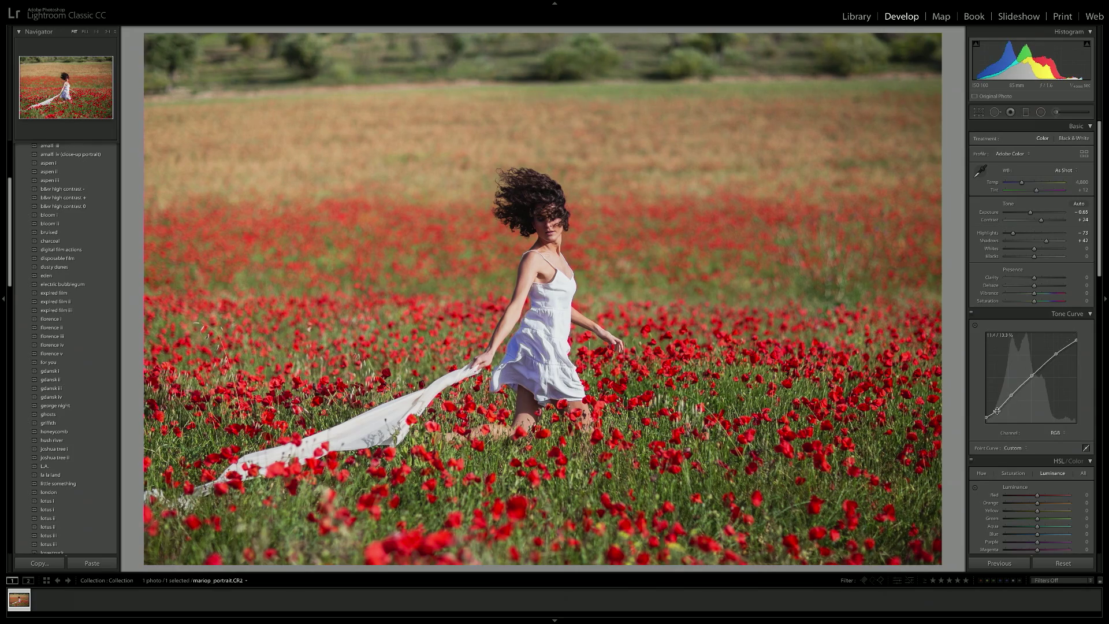
left_click(972, 314)
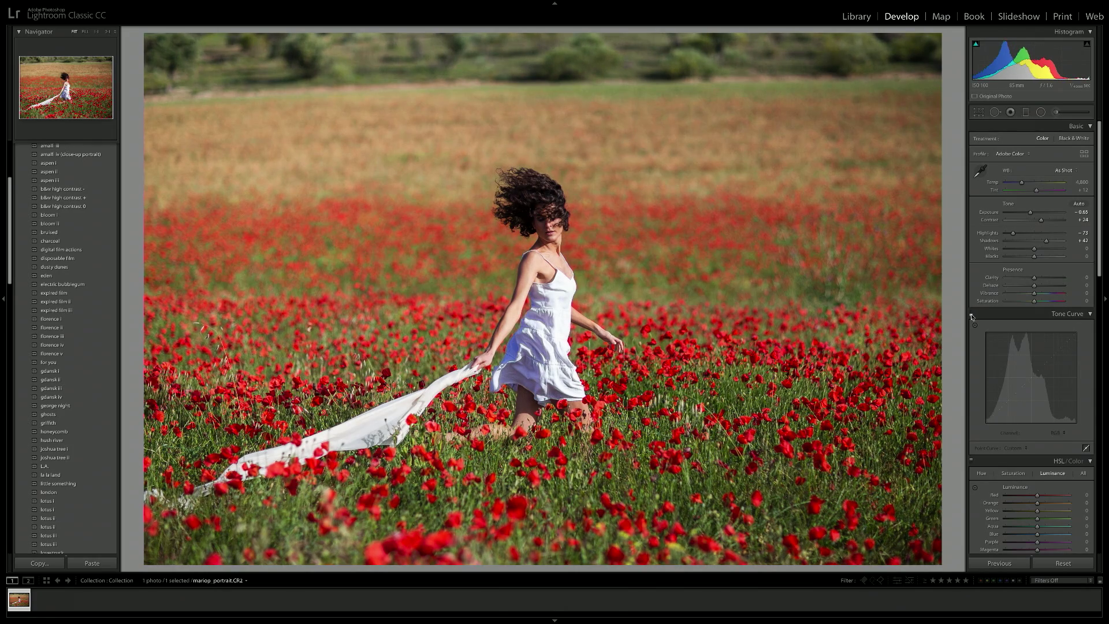
left_click(971, 315)
left_click(972, 315)
left_click(972, 314)
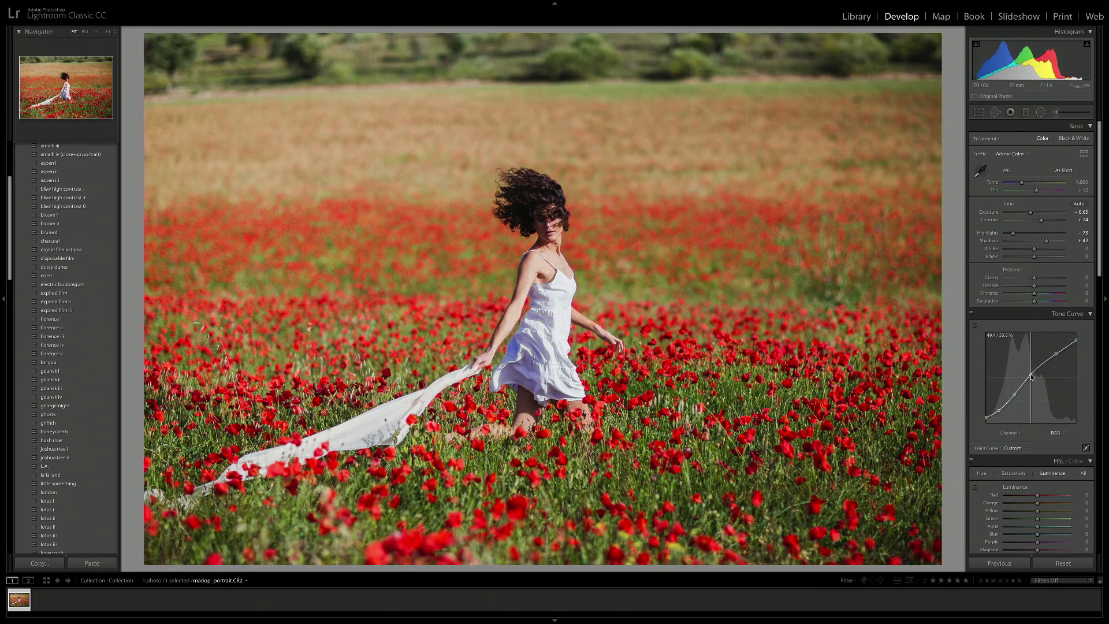
- Fine-tune the basic adjustments with highlights at −83, whites at −12 and vibrance at −11
left_click_drag(1012, 232, 1031, 249)
left_click_drag(1034, 293, 1028, 294)
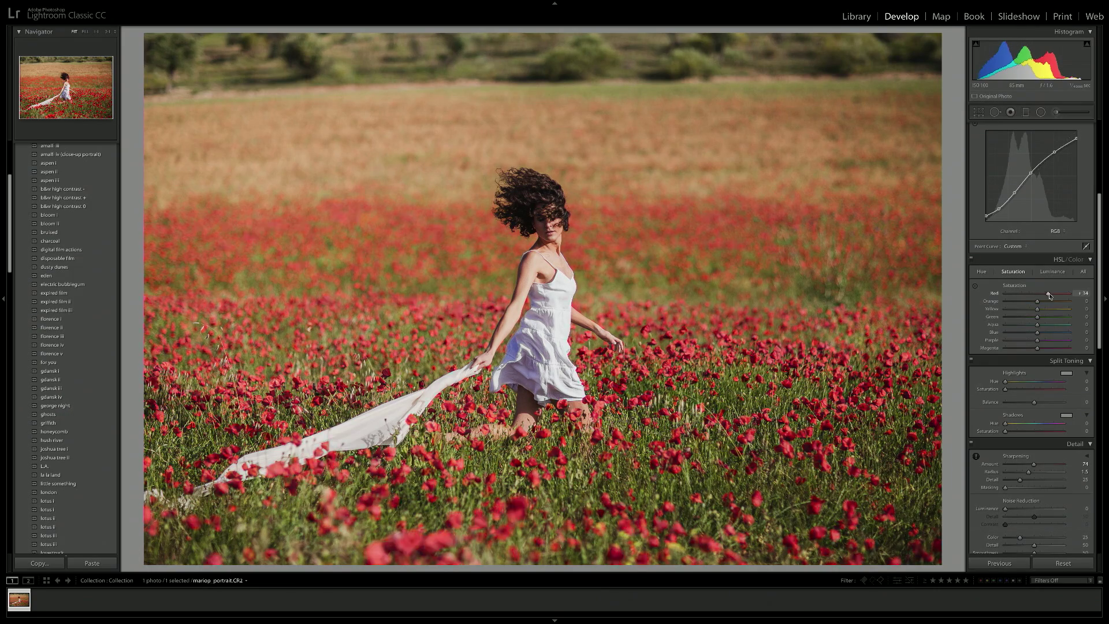
- Lower yellow and green saturation, and shift the red, orange, yellow and green hues to −13, −9, −11 and −15
left_click_drag(1031, 309, 1033, 317)
left_click(982, 271)
left_click_drag(1038, 294, 1033, 294)
left_click_drag(1037, 301, 1040, 302)
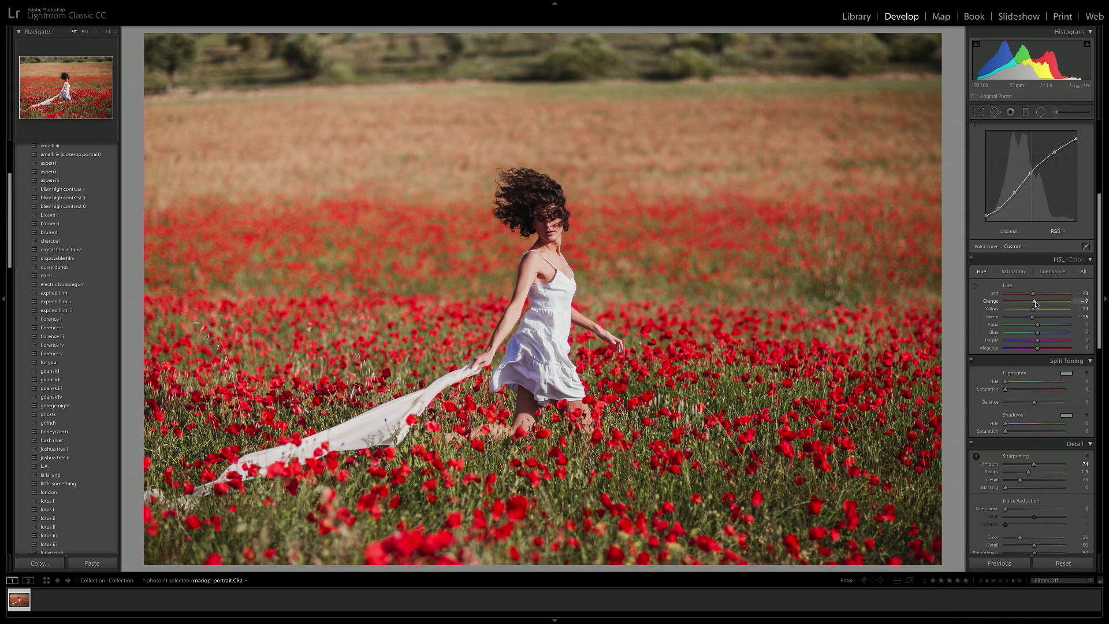
- Set orange saturation to +16 and raise luminance to +8 for red, +11 for orange, +13 for yellow and +27 for purple
left_click(1013, 272)
left_click_drag(1037, 301, 1050, 302)
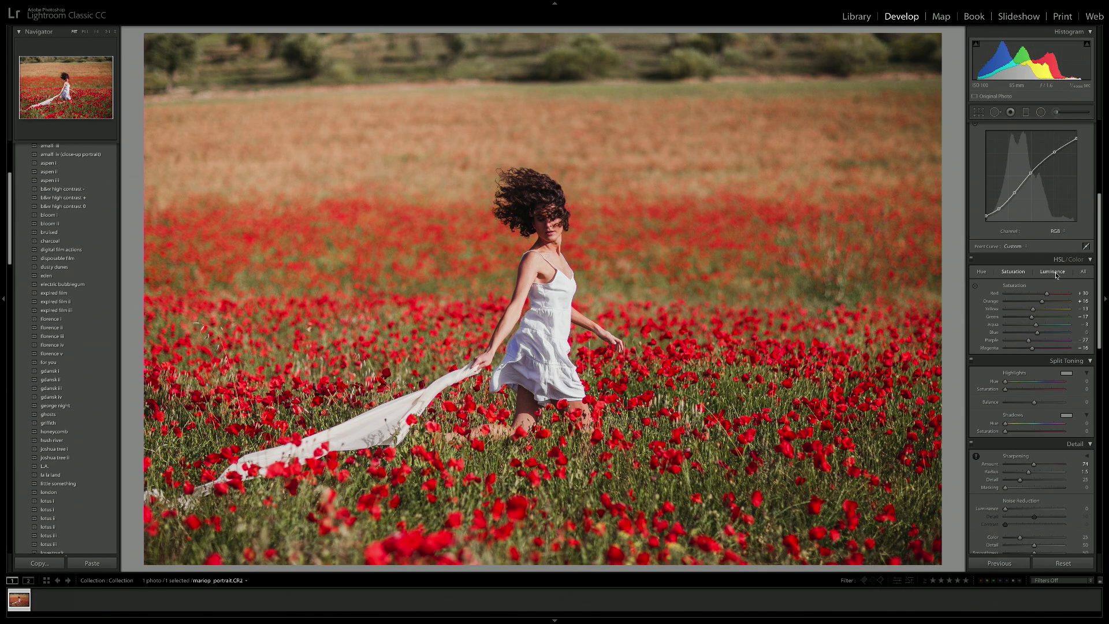
left_click_drag(1037, 309, 1041, 301)
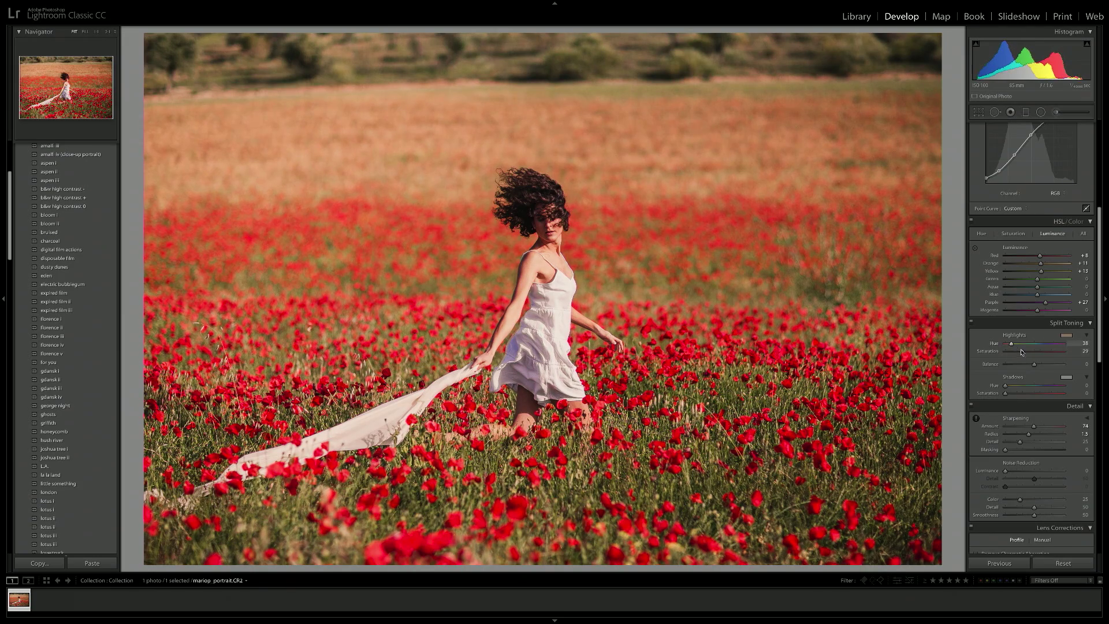
- Refine the split toning by reducing the warm highlight saturation and adding a light tint to the shadows
mouse_move(1021, 388)
left_mouse_down()
mouse_move(1045, 387)
mouse_move(1006, 396)
left_mouse_up()
left_click_drag(1017, 351, 1014, 353)
left_click_drag(1007, 393, 1020, 386)
left_click_drag(1018, 393, 1010, 395)
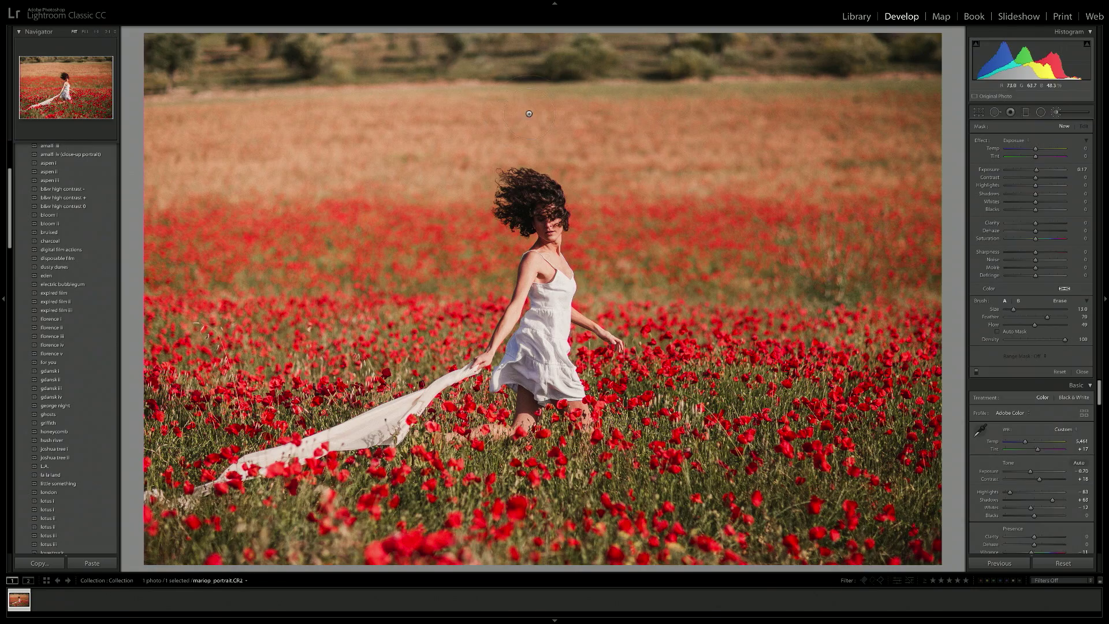
- Brush a pale yellow haze across the treeline with clarity, dehaze and sharpness at −100
left_click(1063, 288)
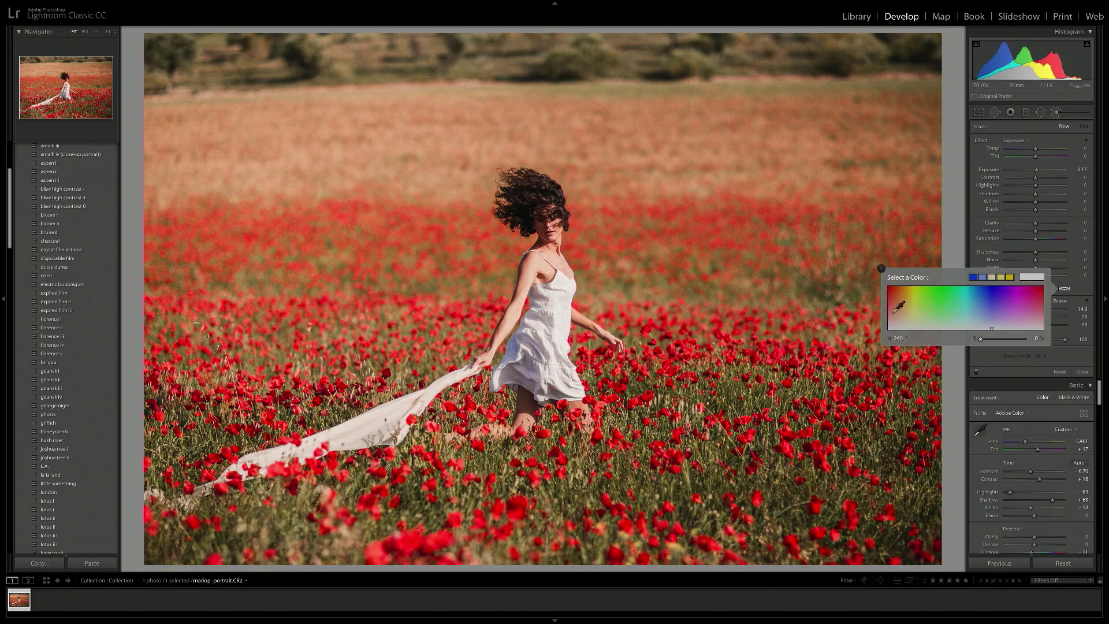
left_click(1001, 276)
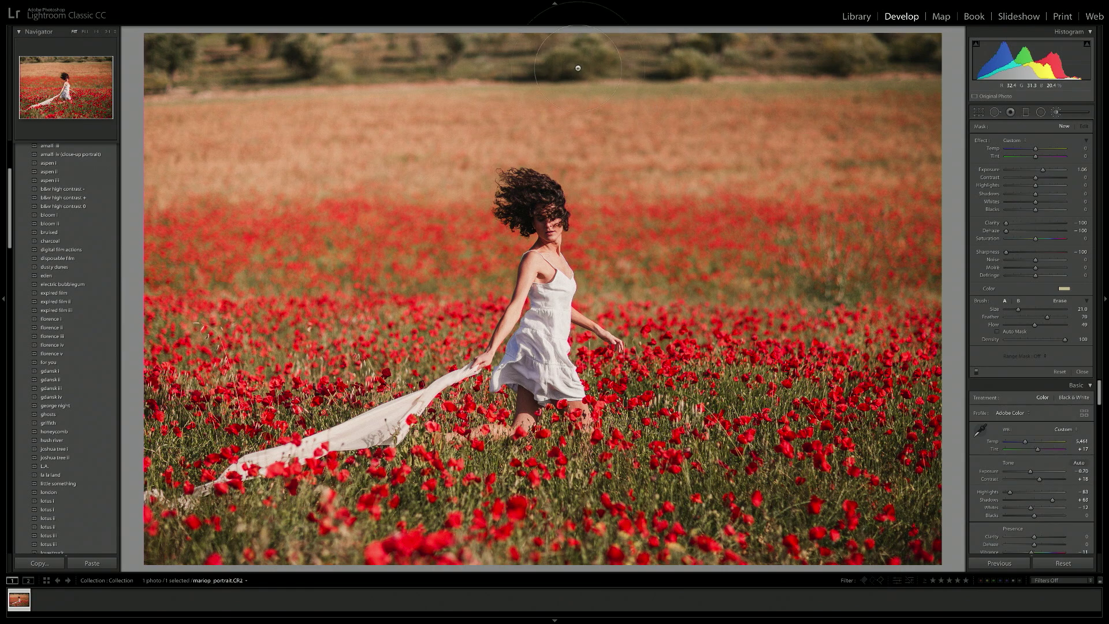
left_click_drag(291, 68, 947, 70)
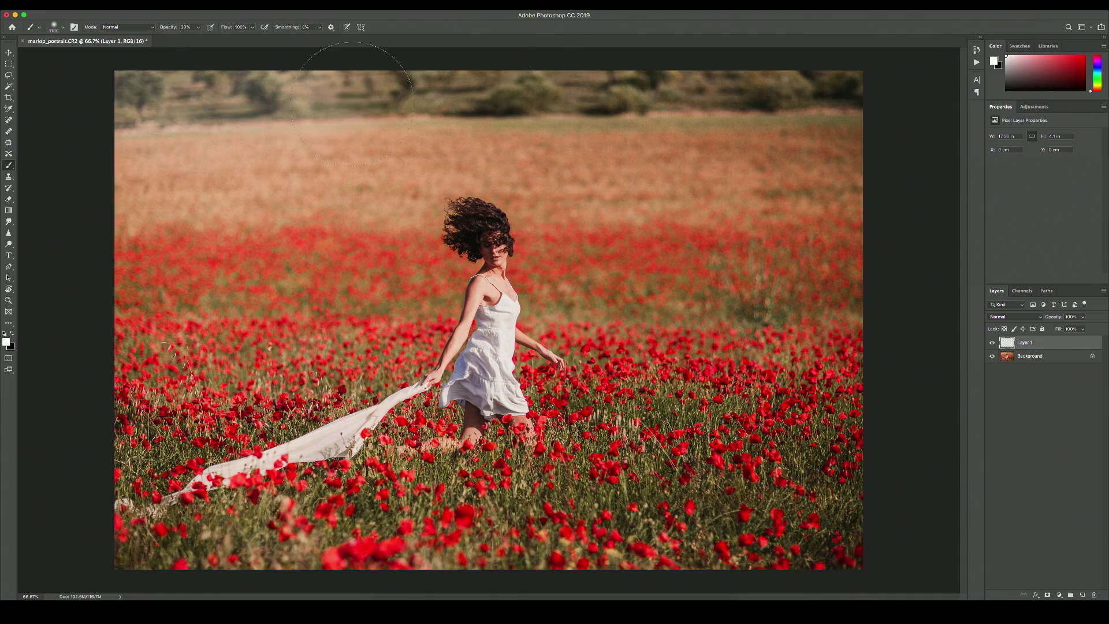
- Switch to Photoshop and paint haze over the treeline on Layer 1 using white and a peach tone sampled from the field
mouse_move(352, 86)
left_mouse_down()
mouse_move(742, 87)
mouse_move(202, 92)
mouse_move(664, 87)
mouse_move(335, 87)
mouse_move(879, 141)
mouse_move(358, 101)
mouse_move(238, 103)
mouse_move(911, 141)
mouse_move(231, 202)
left_mouse_up()
left_click(231, 144, "alt")
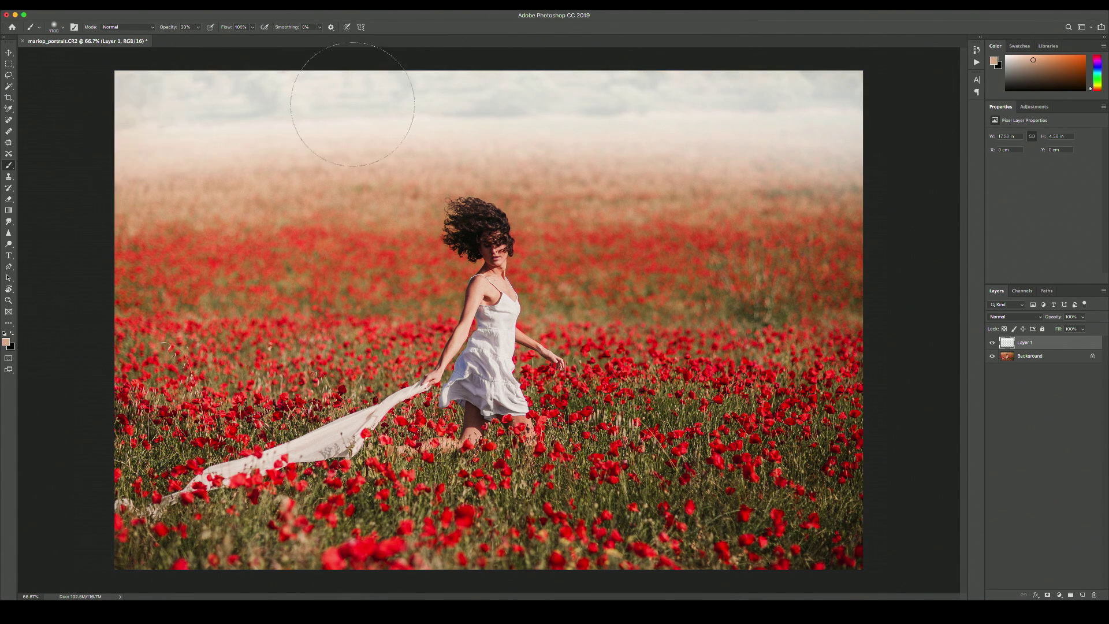
left_click_drag(231, 145, 70, 98)
- Set Layer 1 to Linear Burn at 40% opacity and brush the peach tone over the poppy field
key("v")
left_click_drag(1052, 317, 1031, 320)
scroll(1031, 320, "down", 5)
key("b")
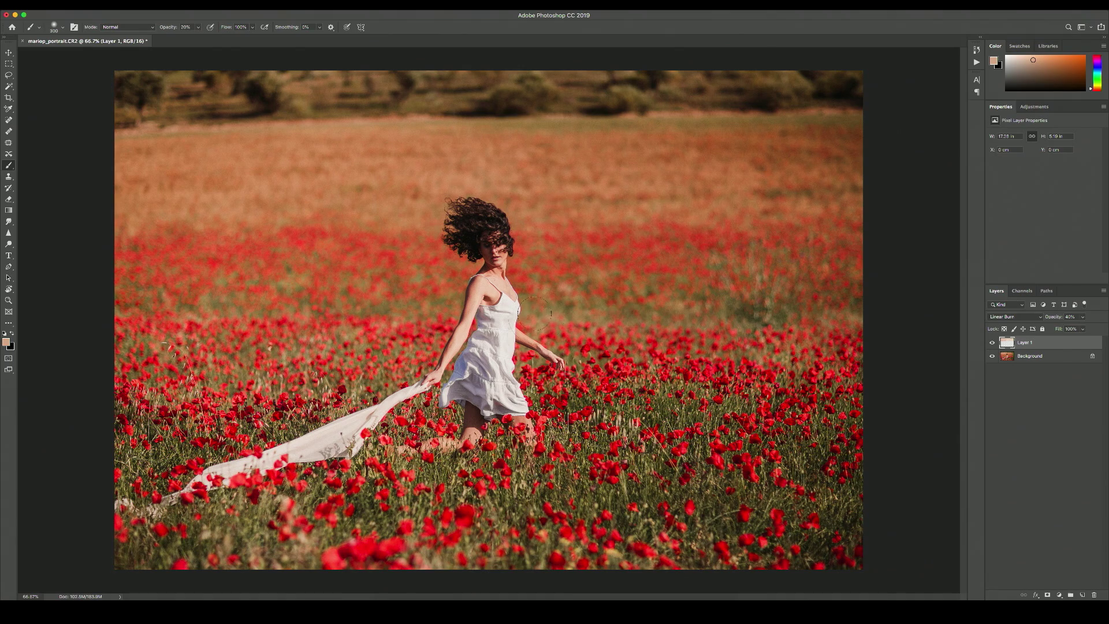
left_click_drag(837, 323, 755, 334)
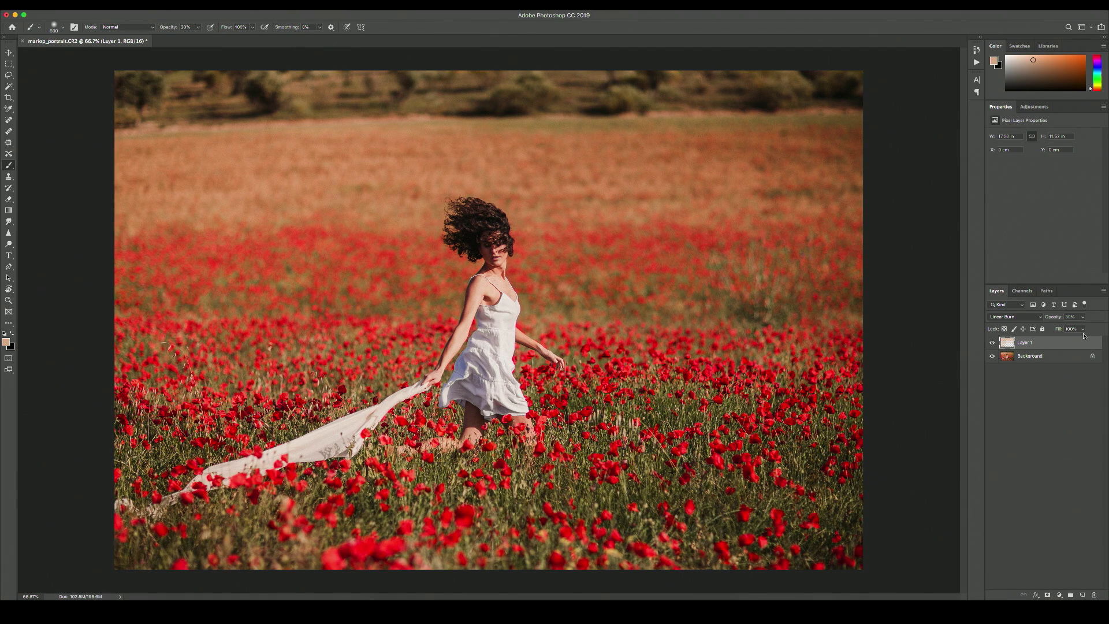
- Create a new layer above Layer 1 in Soft Light mode
key("ctrl+shift+n")
left_click(504, 302)
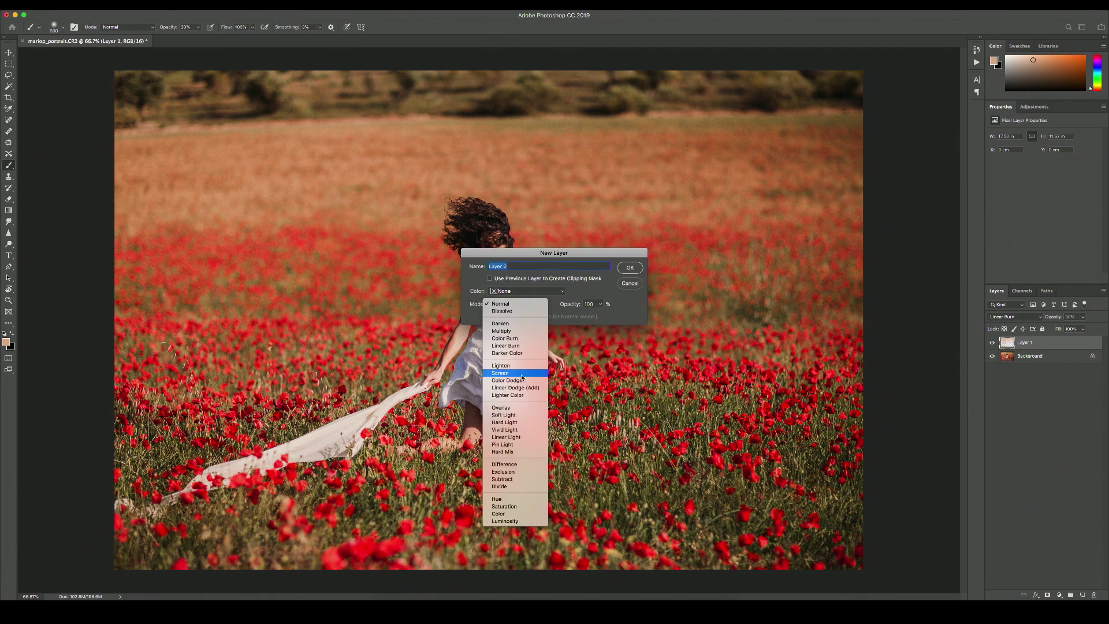
left_click(515, 415)
left_click(634, 266)
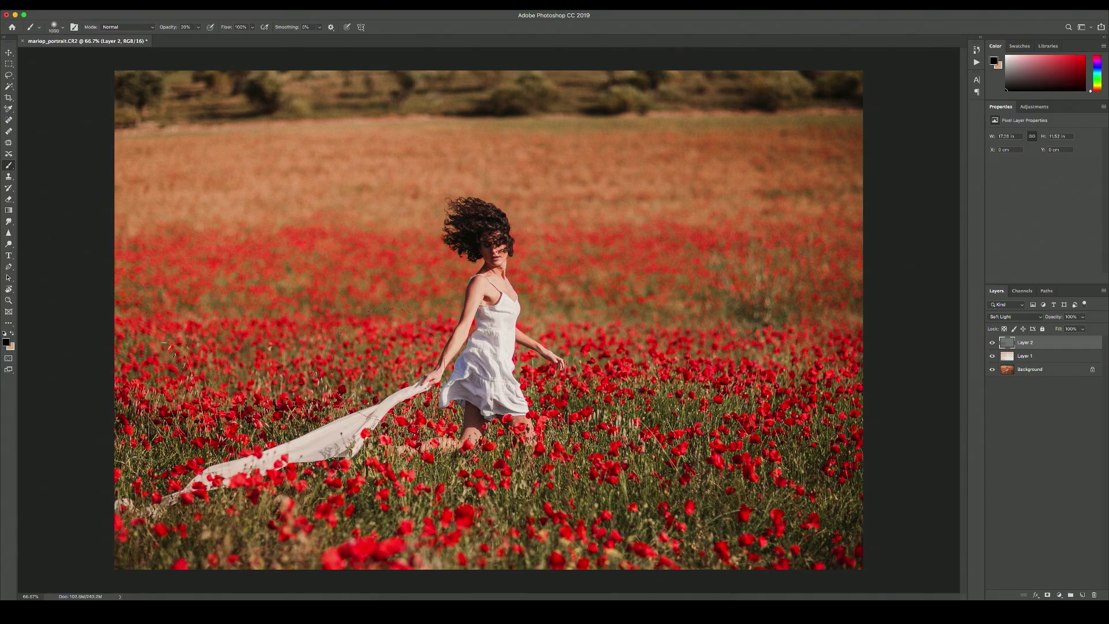
- Burn the poppy field around the woman with black on the Soft Light layer, varying the brush size
key("bracketleft")
key("bracketleft")
key("bracketleft")
key("bracketleft")
key("bracketleft")
key("bracketleft")
mouse_move(404, 355)
left_mouse_down()
mouse_move(508, 503)
mouse_move(751, 381)
mouse_move(693, 179)
mouse_move(428, 122)
mouse_move(289, 289)
mouse_move(578, 248)
mouse_move(791, 358)
mouse_move(237, 520)
left_mouse_up()
key("bracketright")
key("bracketright")
key("bracketright")
key("bracketright")
key("bracketright")
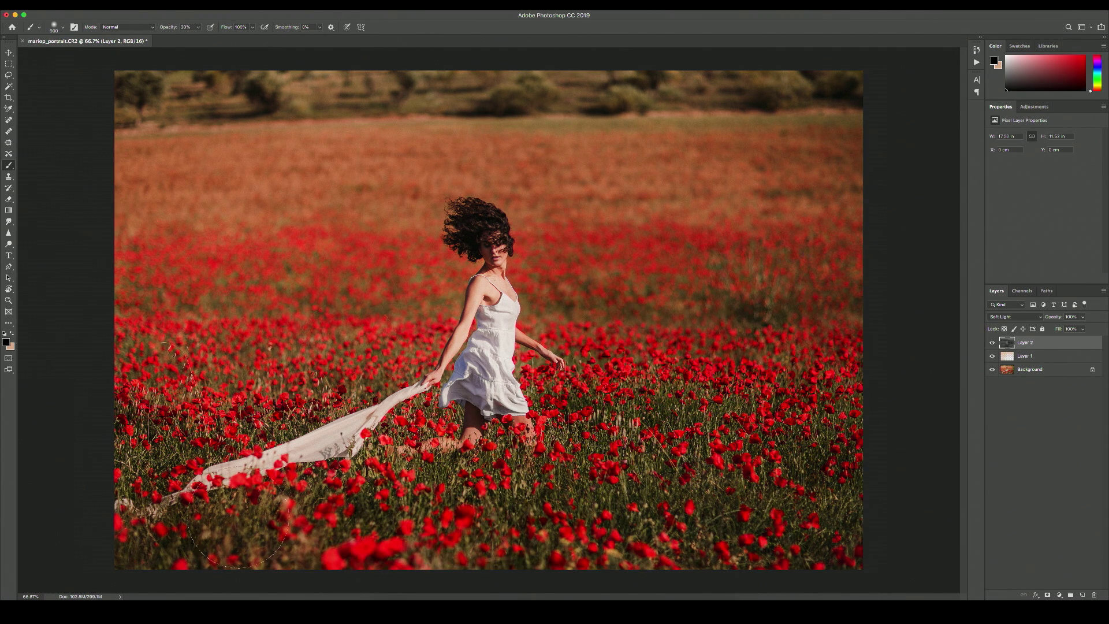
left_click_drag(433, 295, 505, 332)
- Dodge the woman and nearby poppies with the swapped lighter colour, and lower the Soft Light layer's opacity
key("x")
mouse_move(468, 231)
left_mouse_down()
mouse_move(682, 275)
mouse_move(745, 537)
left_mouse_up()
key("v")
left_click_drag(1053, 317, 942, 316)
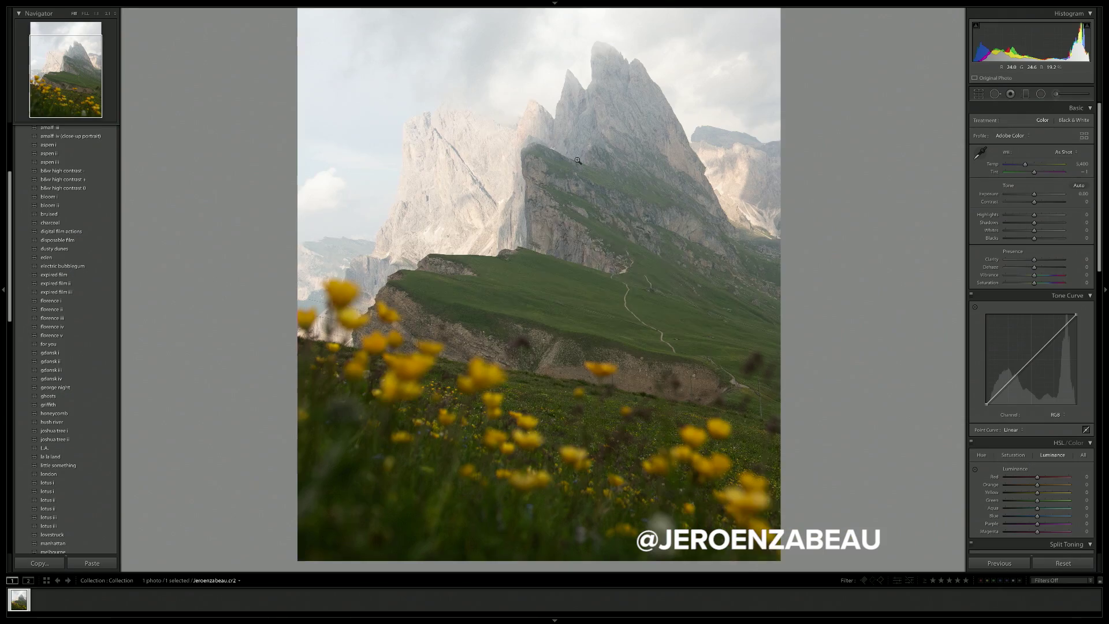
- Switch to the mountain photo in Lightroom and set contrast to +39, highlights to −100 and shadows to +28
left_click(577, 161)
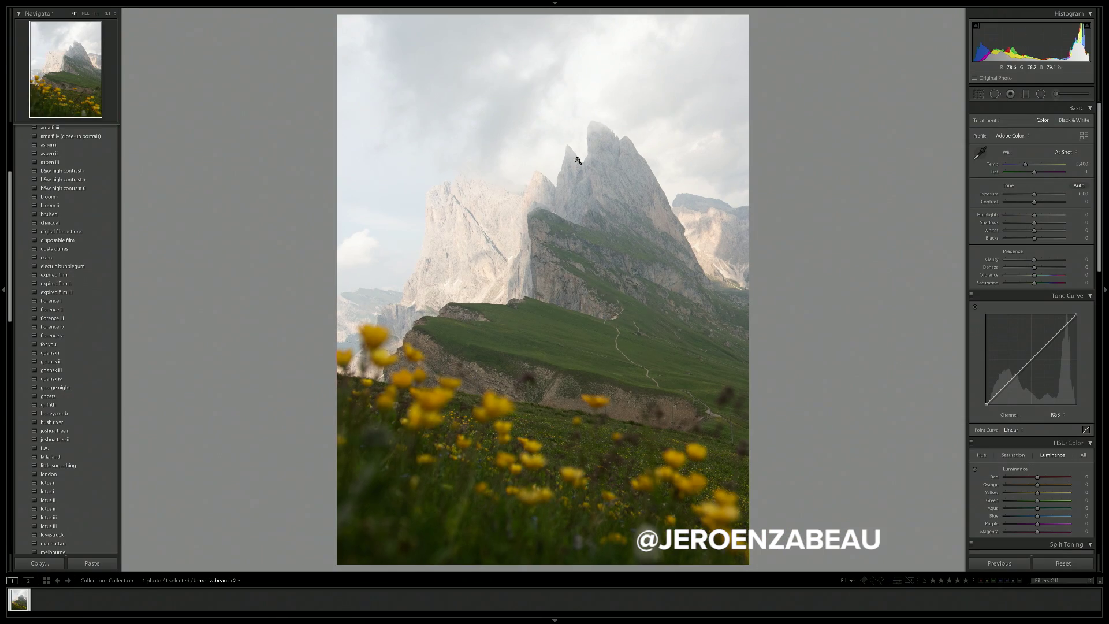
mouse_move(1033, 214)
left_mouse_down()
mouse_move(1005, 214)
mouse_move(1046, 222)
mouse_move(1034, 196)
mouse_move(1042, 225)
left_mouse_up()
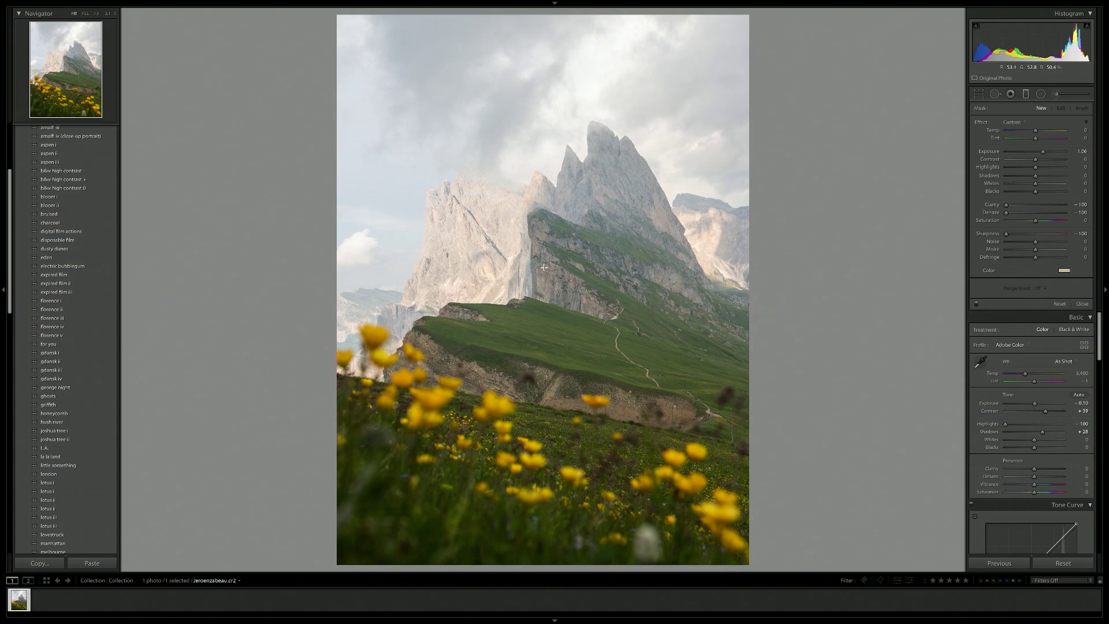
- Add a graduated filter over the sky and mountains with lower exposure, highlights at −100, more contrast and shadows, and a slightly cooler temperature
left_click_drag(491, 132, 504, 375)
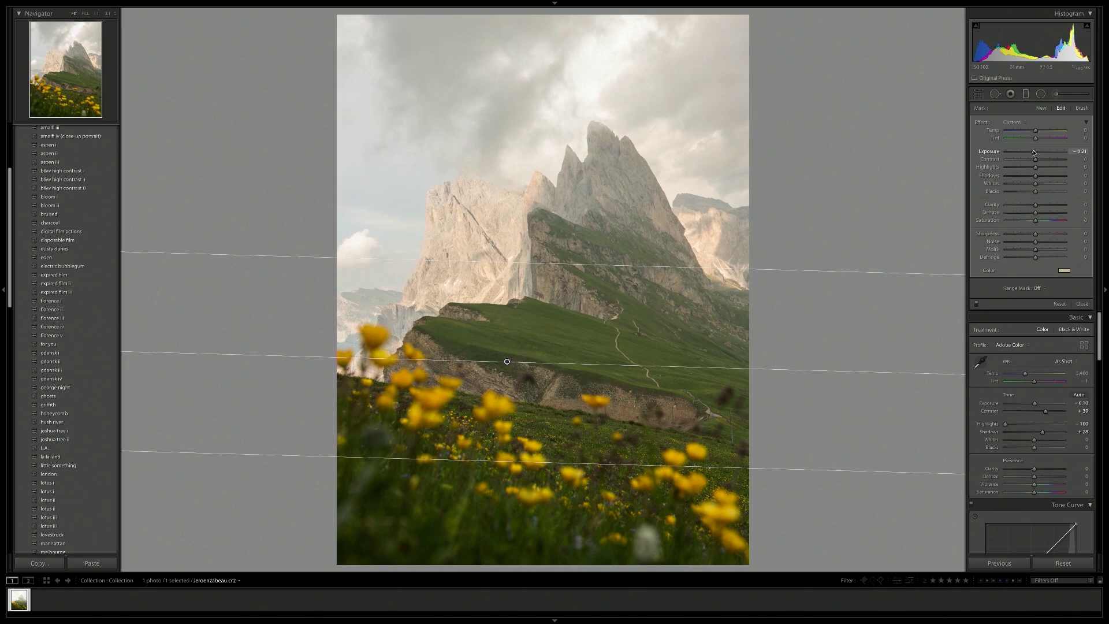
left_click_drag(1037, 155, 1045, 175)
left_click_drag(507, 362, 597, 367)
left_click_drag(1031, 151, 1005, 167)
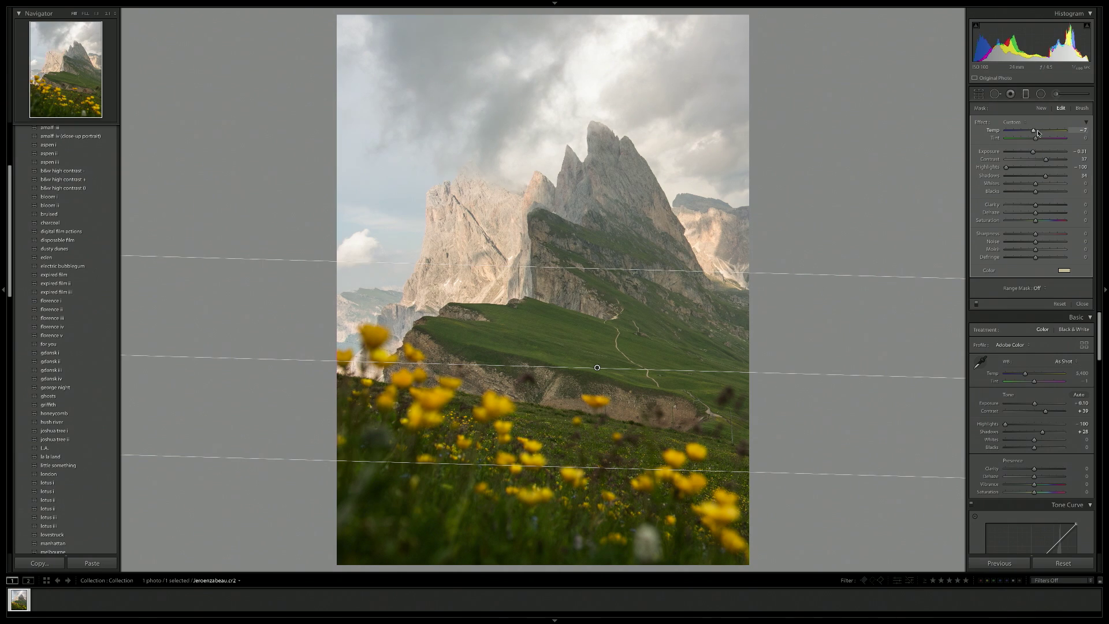
left_click_drag(1034, 132, 1031, 132)
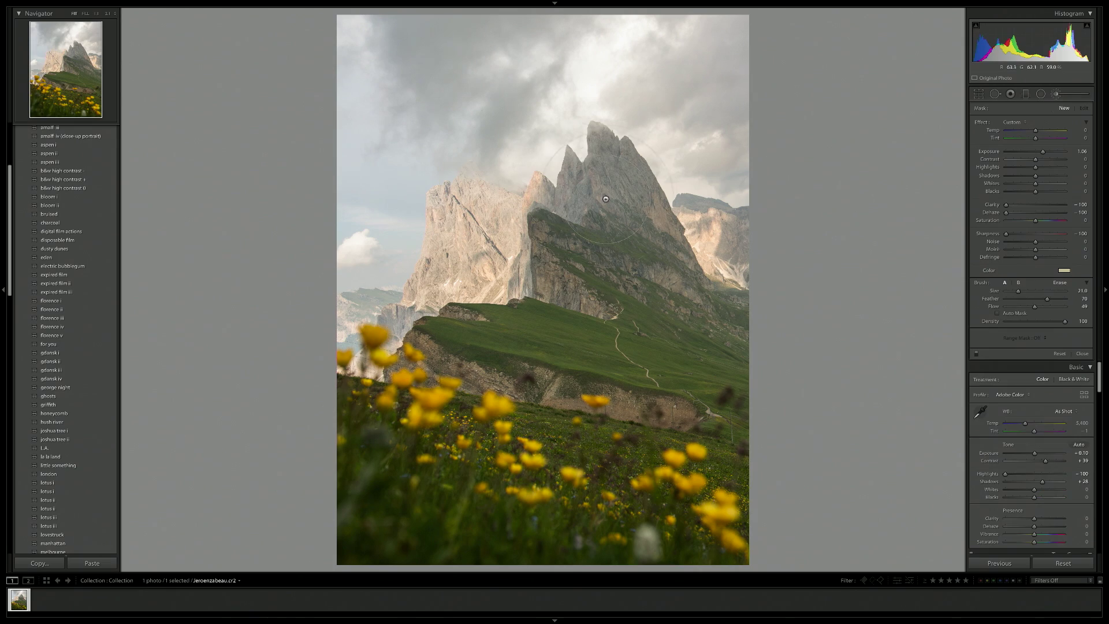
- Brush the central peak with exposure at 0.32 and a little contrast, and limit the brush with a luminance range mask of 0/79
left_click_drag(1035, 213, 1008, 216)
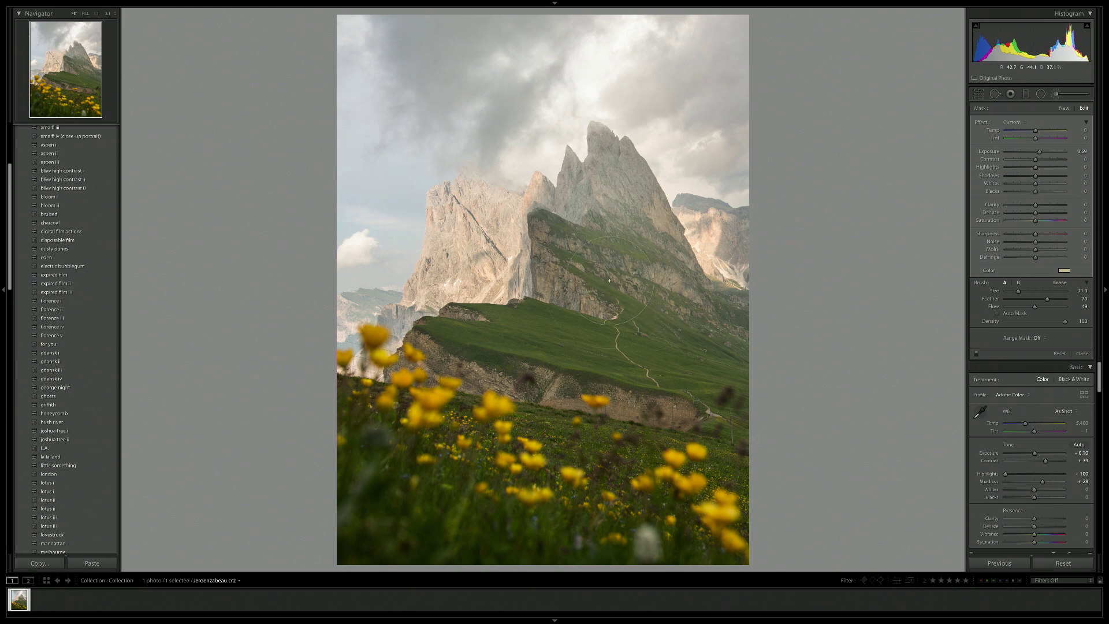
left_click_drag(1035, 159, 1037, 151)
left_click(1035, 337)
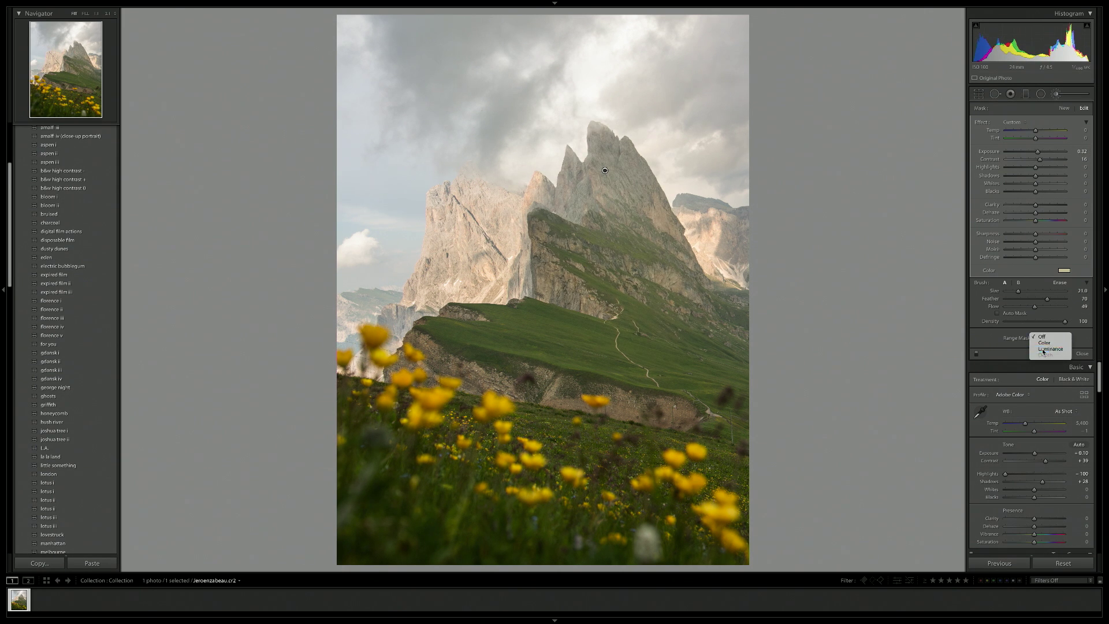
left_click(1043, 351)
left_click(1034, 351)
left_click(1042, 362)
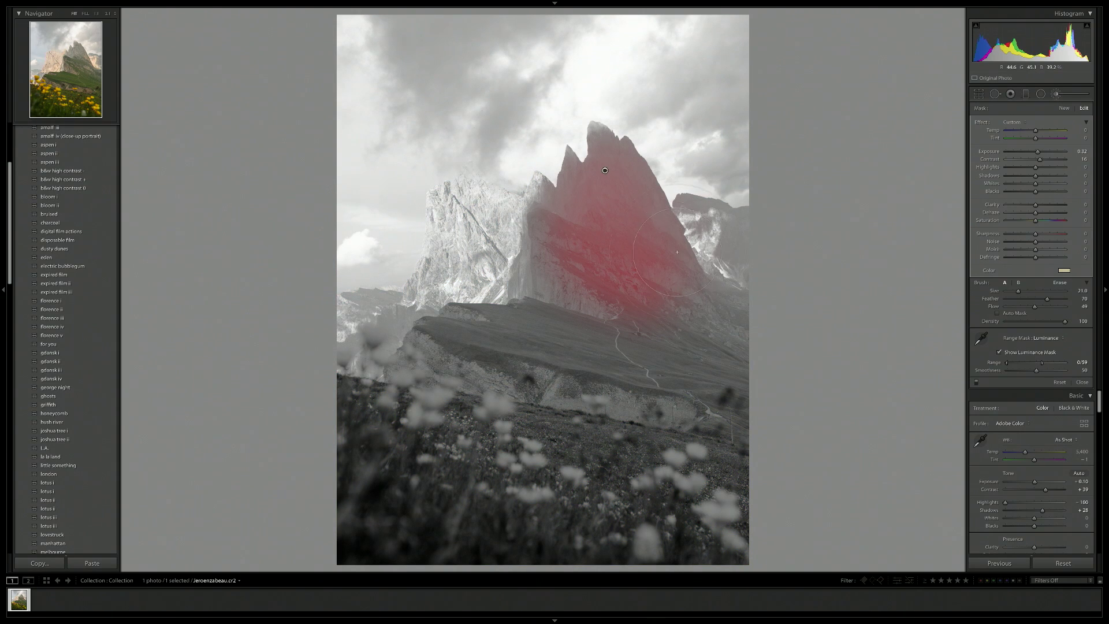
left_click_drag(1043, 362, 1050, 364)
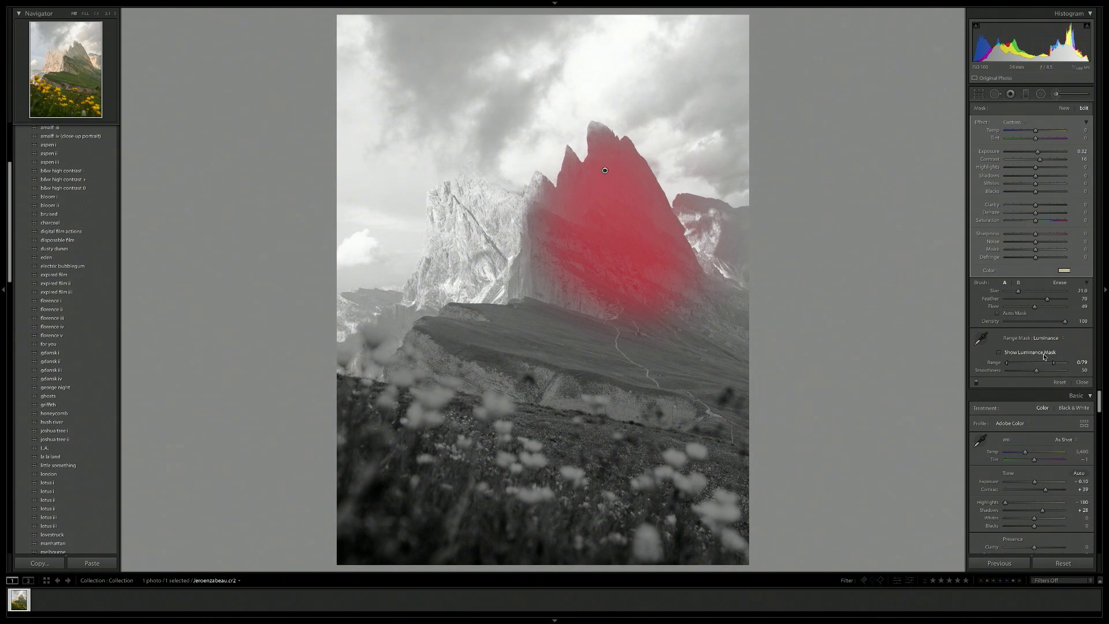
left_click(1044, 357)
- Slightly cool and desaturate the brushed peak, and raise the whole photo's tint a little
left_click_drag(1033, 131, 1036, 131)
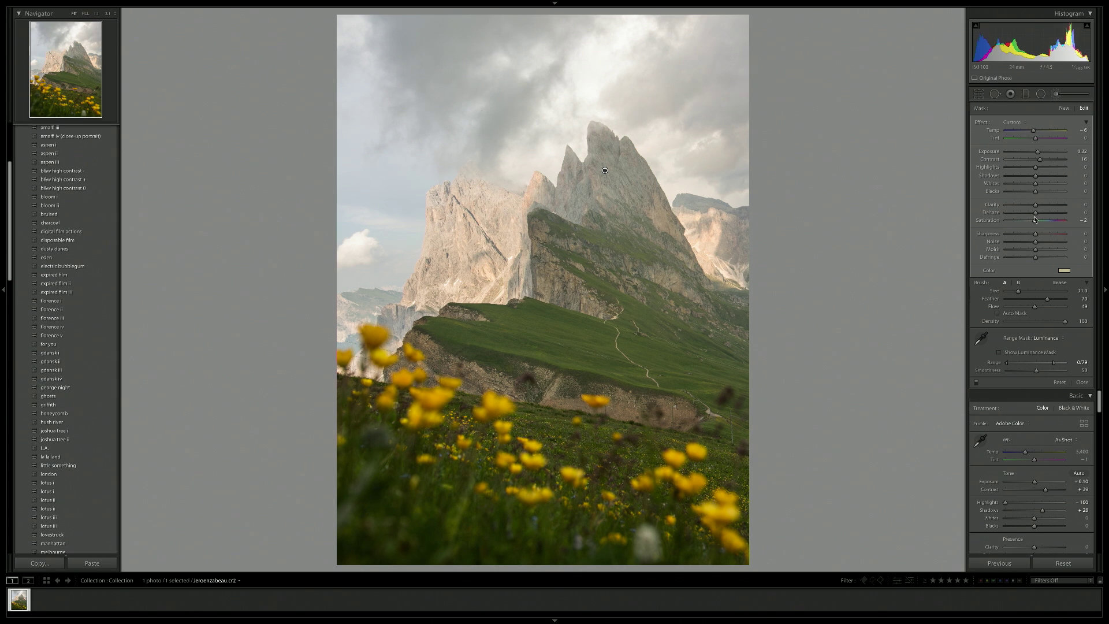
key("k")
left_click_drag(1035, 172, 1039, 174)
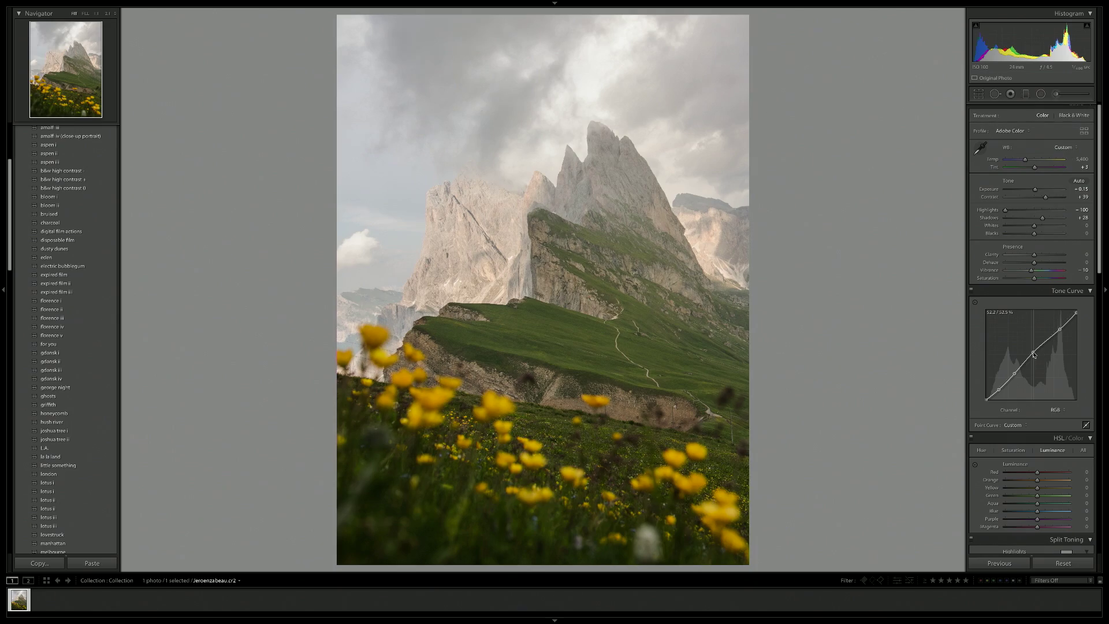
- Add a tilted graduated filter over the flower foreground with clarity at −50 and reduced sharpness
key("m")
left_click_drag(597, 312, 601, 428)
key("ctrl+z")
left_click_drag(499, 306, 478, 475)
left_click_drag(1035, 205, 1017, 230)
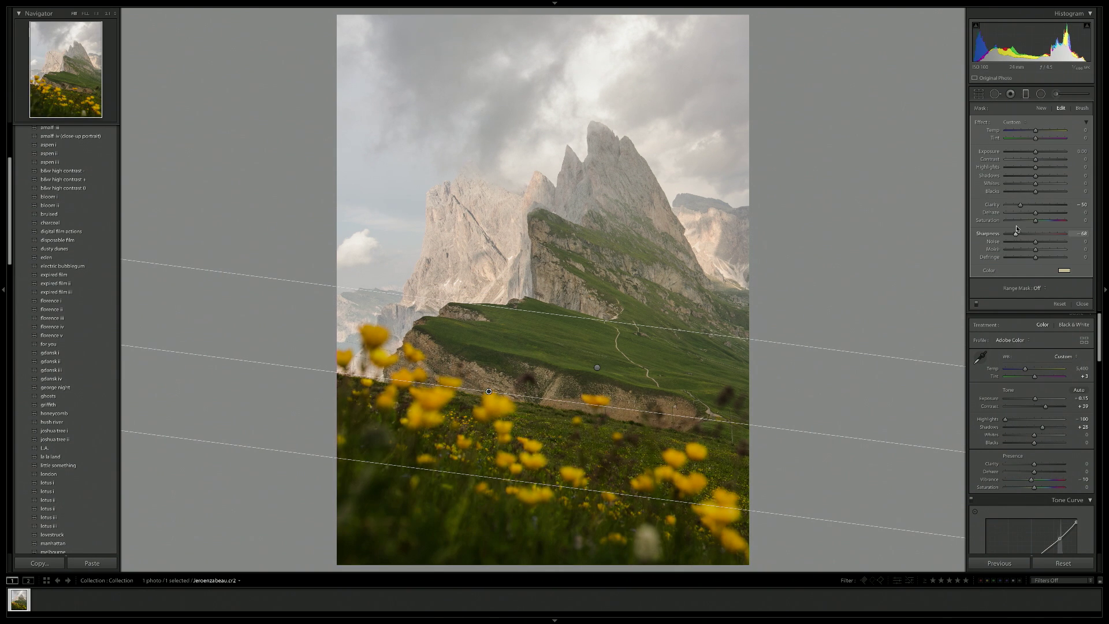
- Add a slightly tilted graduated filter across the sky and mountains, and clear its colour tint
left_click_drag(1036, 155, 1038, 155)
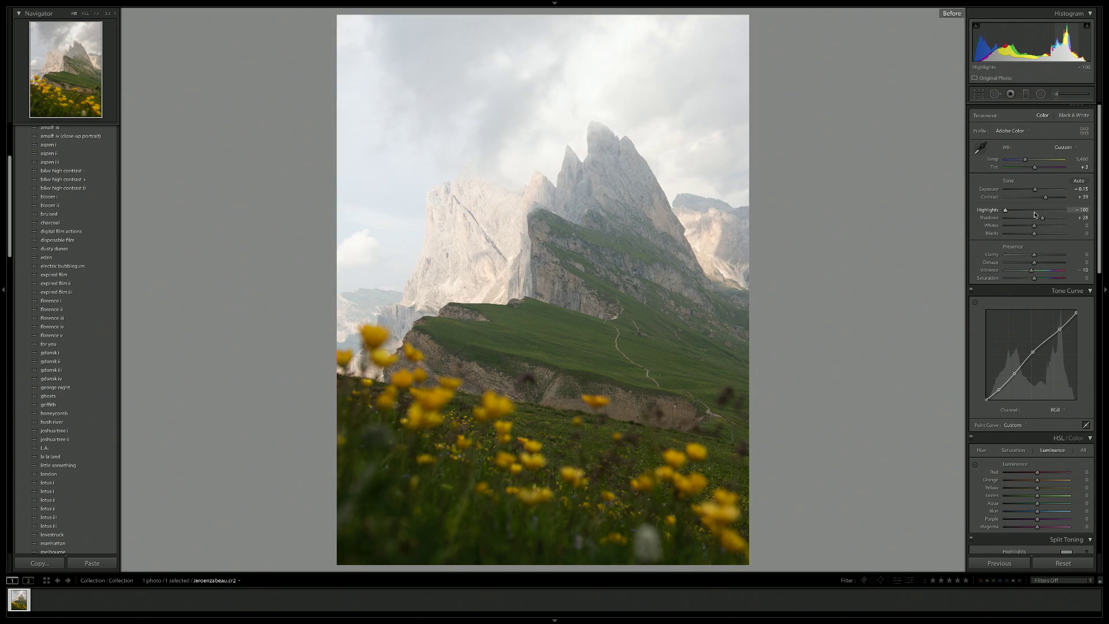
left_click_drag(512, 187, 520, 372)
left_click(1064, 270)
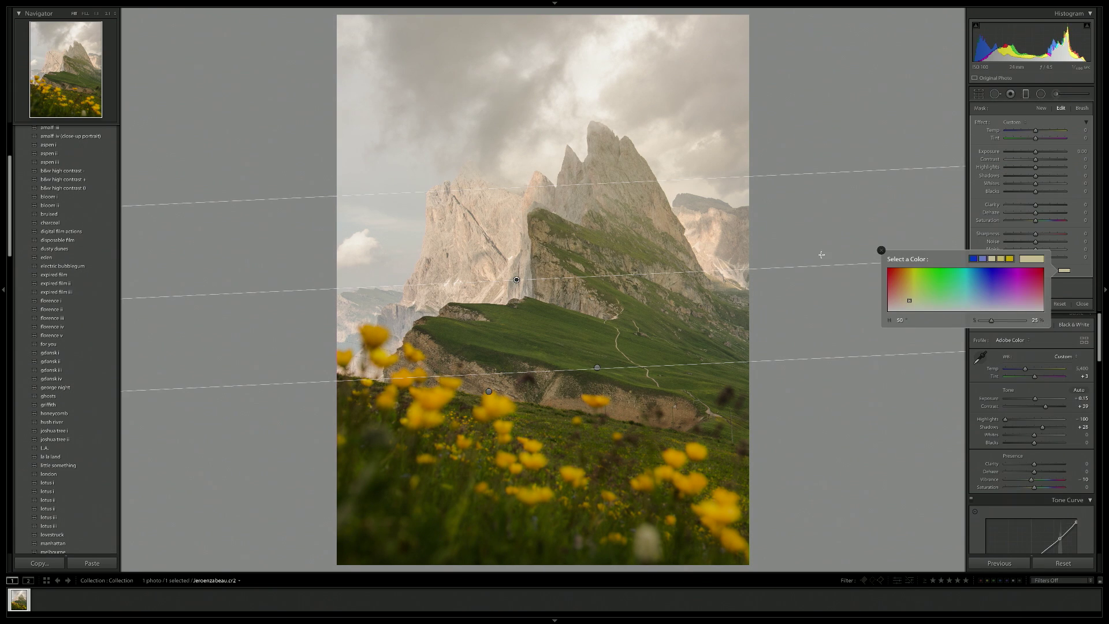
left_click(1092, 280)
- Set the mountain filter's clarity to about 43, with contrast at 3 and sharpness at 3
left_click_drag(1035, 205, 1040, 233)
left_click(556, 245)
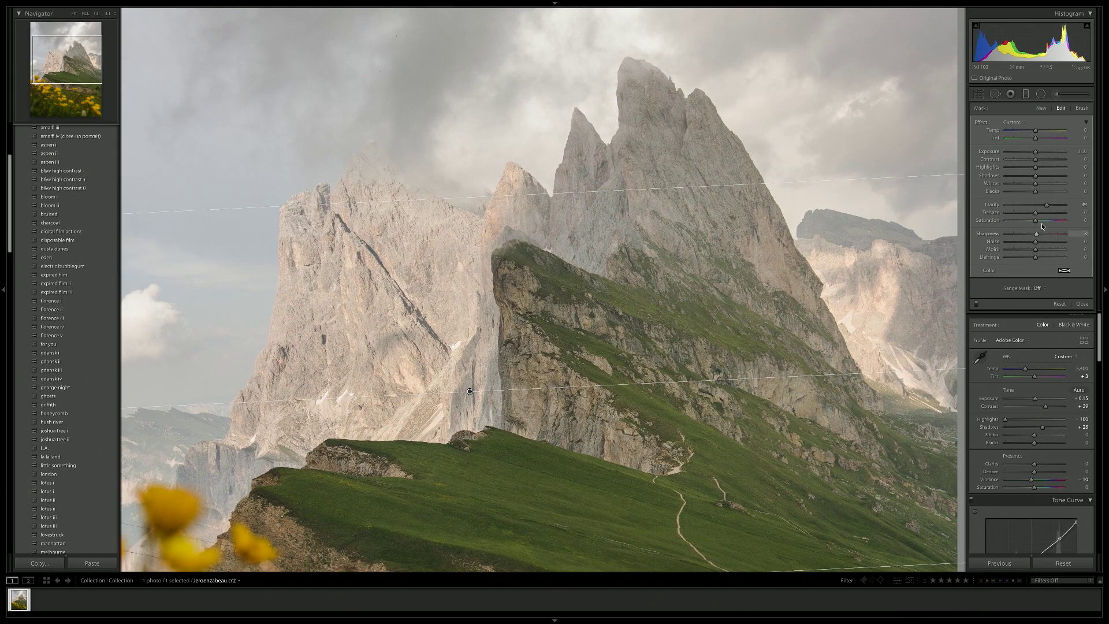
left_click_drag(1046, 204, 1050, 205)
left_click_drag(1035, 159, 1037, 159)
left_click(540, 242)
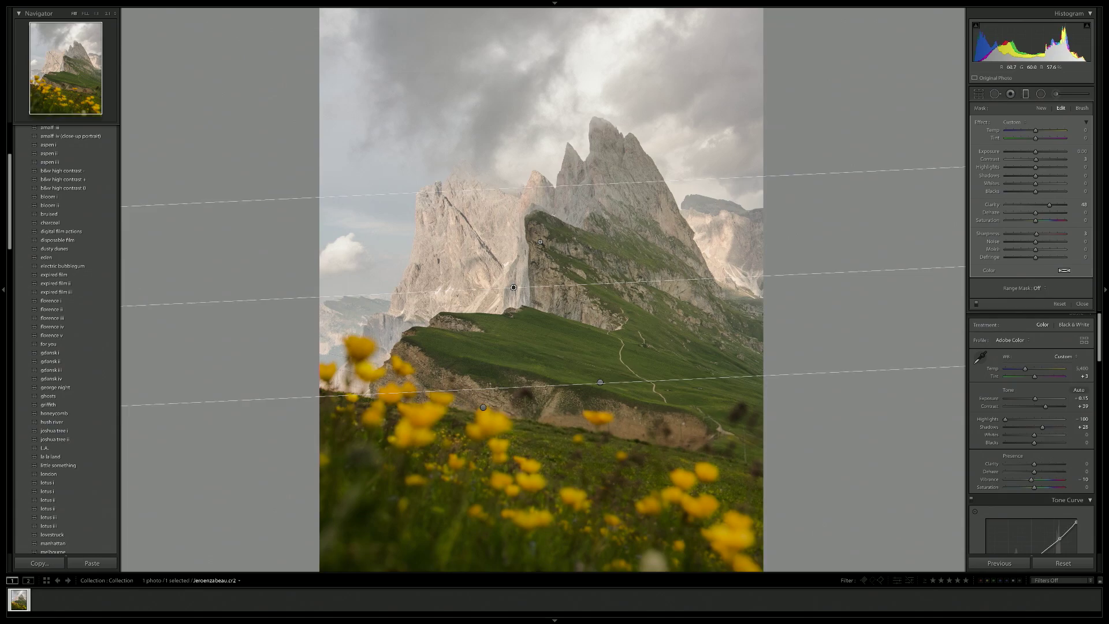
key("m")
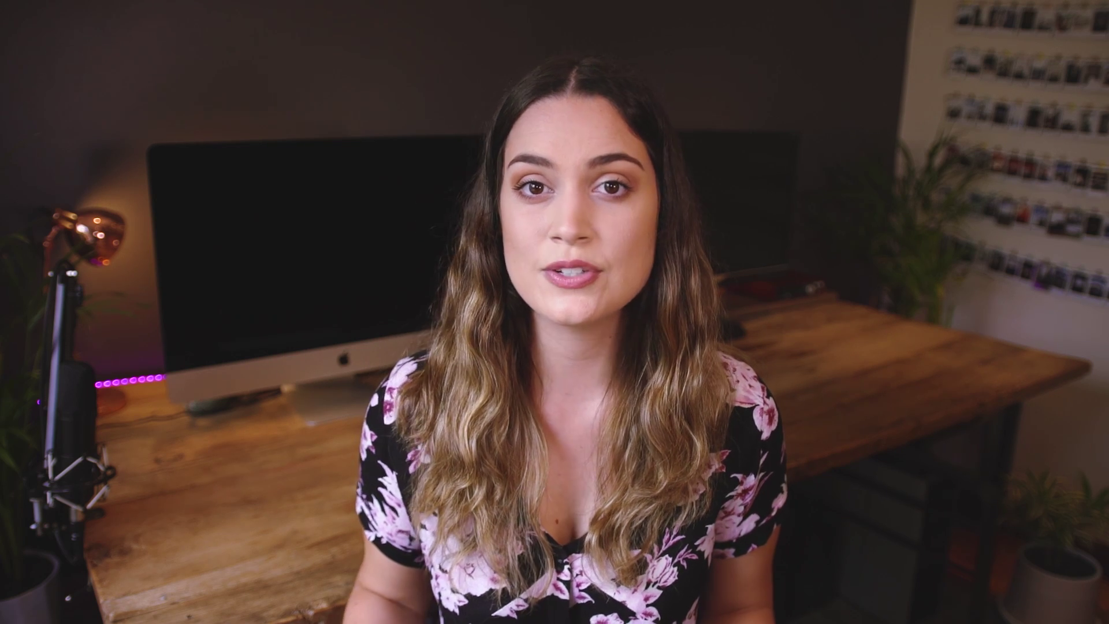
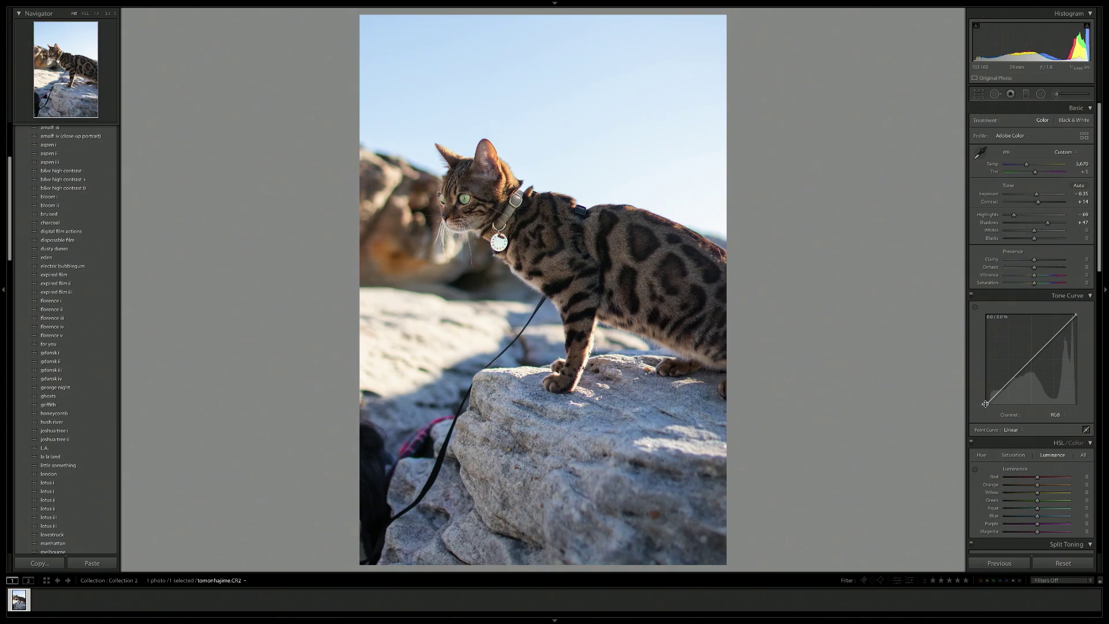
- Fade the cat photo's blacks with the tone curve, and split-tone highlights at hue 200, saturation 10 and shadows at hue 16, saturation 19
left_click_drag(1004, 388, 986, 396)
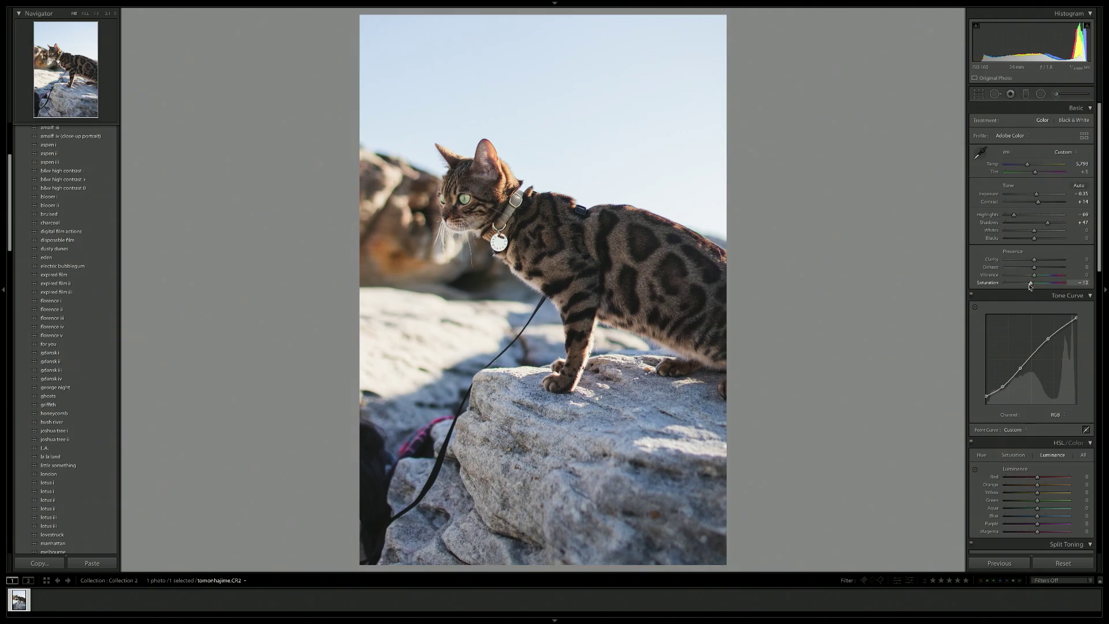
scroll(1030, 285, "down", 1)
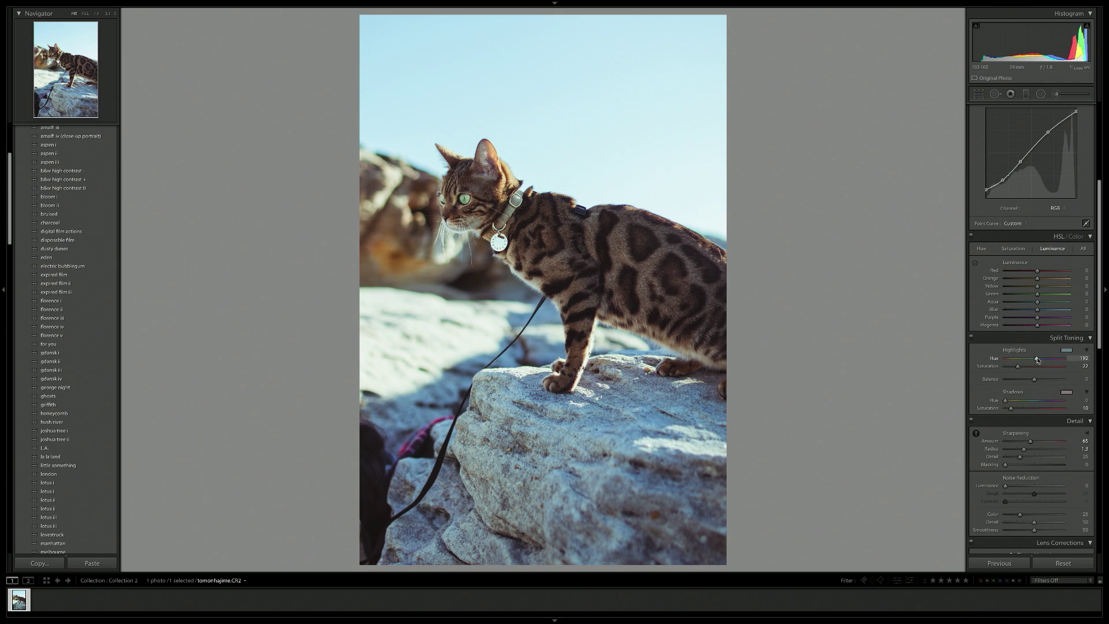
left_click_drag(1018, 366, 1000, 373)
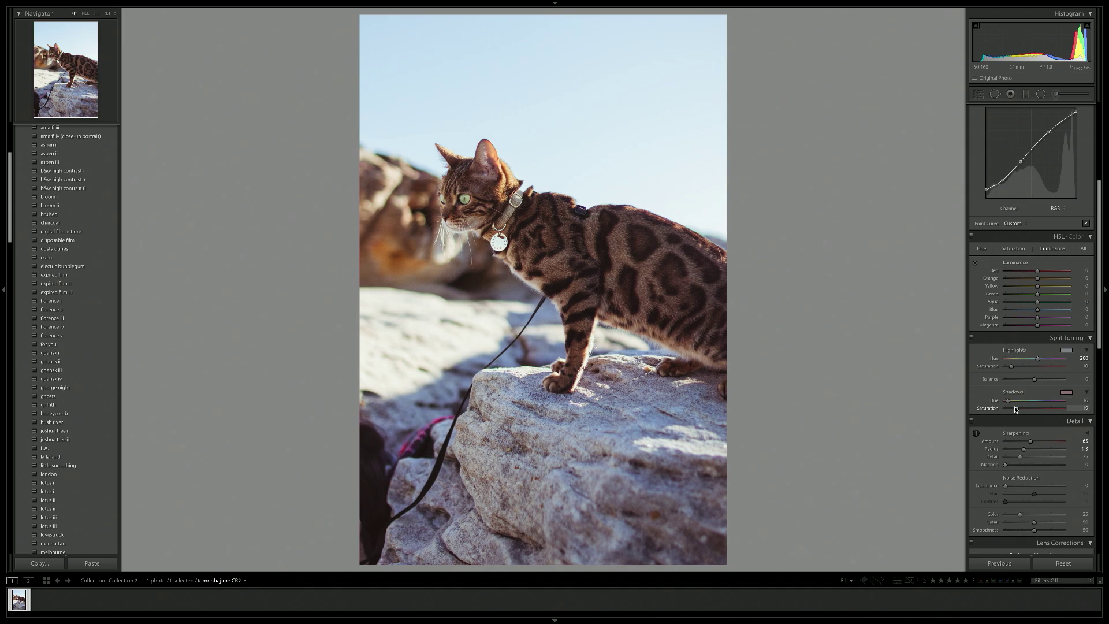
- Compare the cat photo with its original, and slightly lower the exposure for a new graduated filter
key("backslash")
key("backslash")
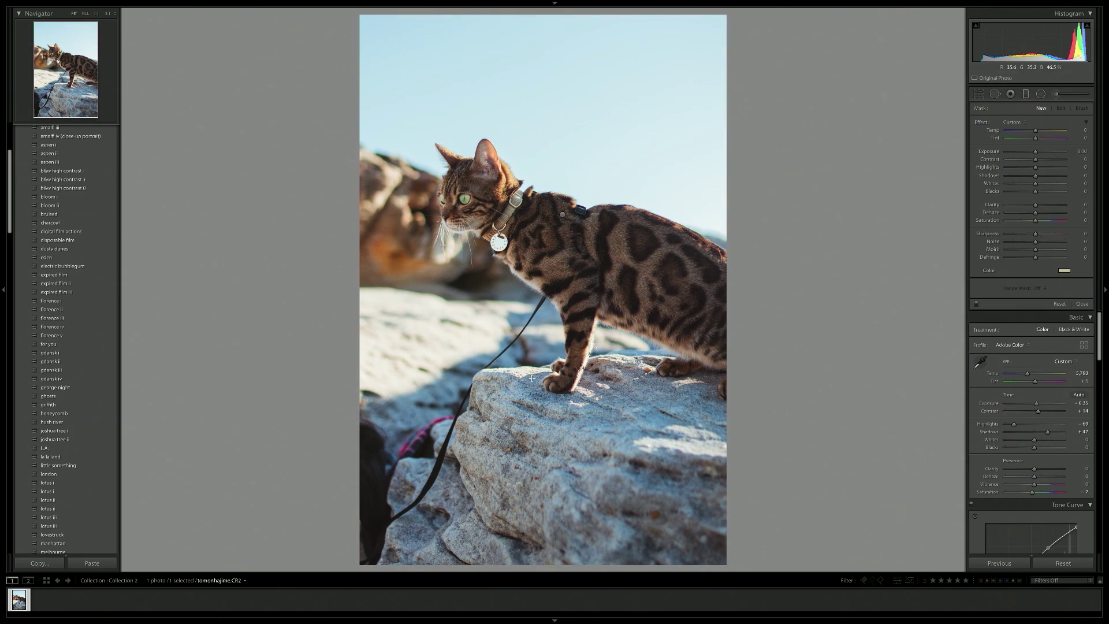
left_click_drag(1036, 151, 1034, 153)
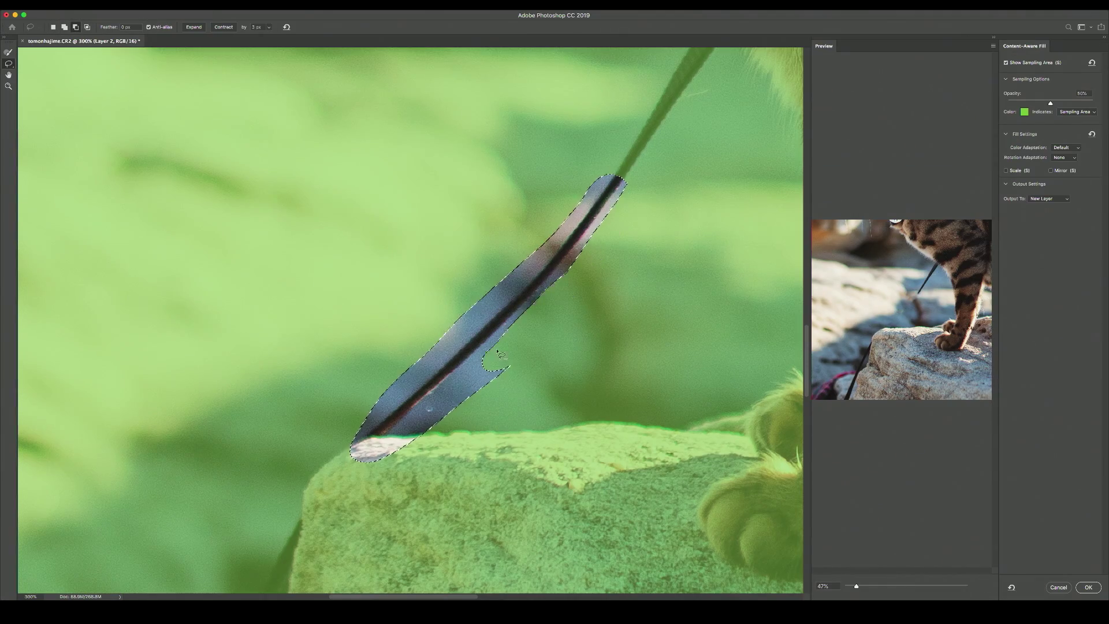
- In Photoshop, refine the Content-Aware Fill selection around the cat's leash and remove leash remnants beside the rock with the Spot Healing Brush
left_click_drag(457, 354, 406, 381)
left_click_drag(361, 430, 424, 442)
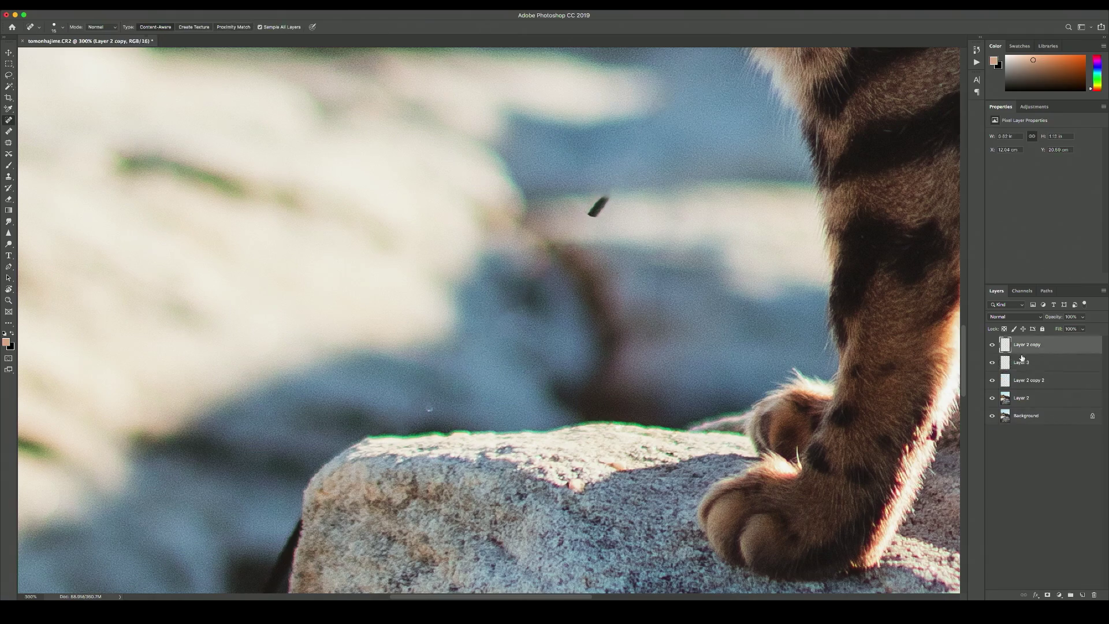
left_click(533, 310)
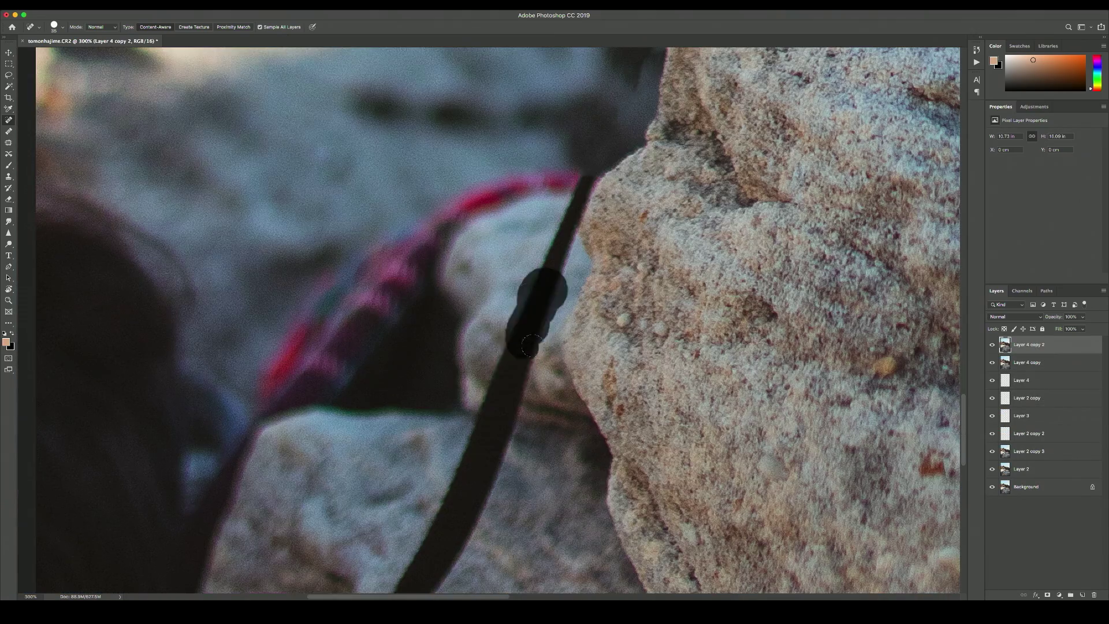
left_click(491, 448)
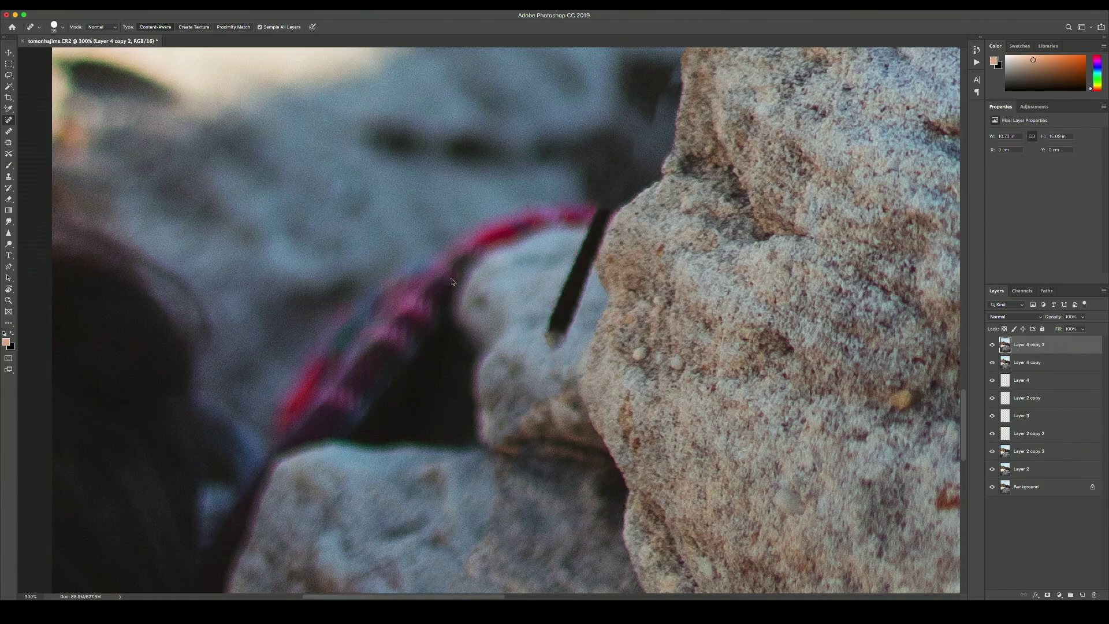
- Remove the pink strap between the rocks with a Content-Aware Fill output to a new layer
key("s")
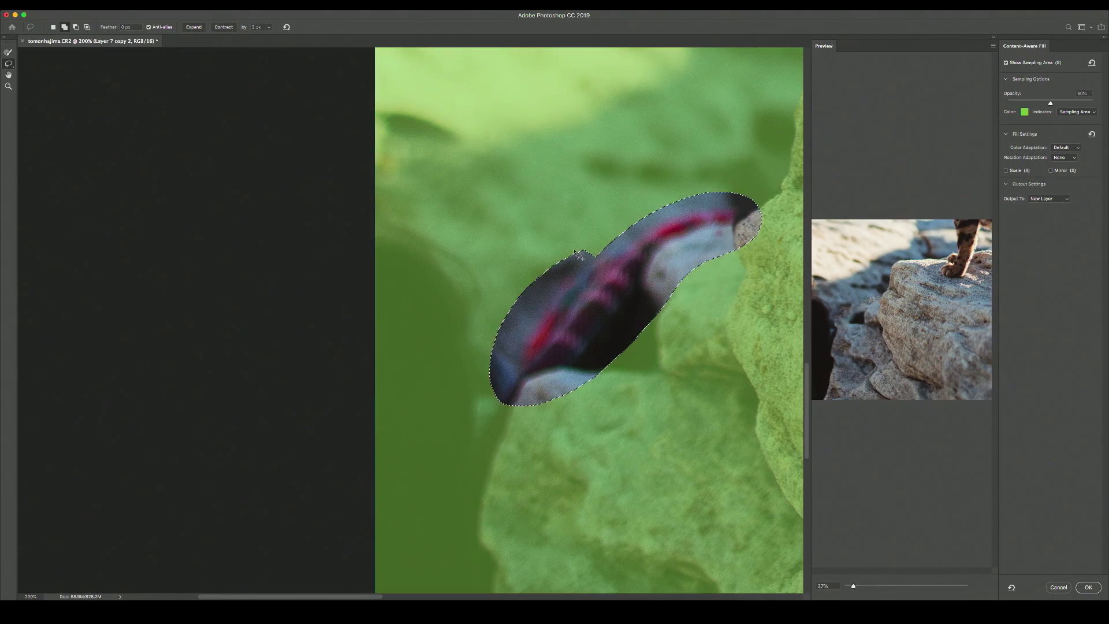
left_click_drag(511, 394, 741, 229)
left_click(857, 317, "super")
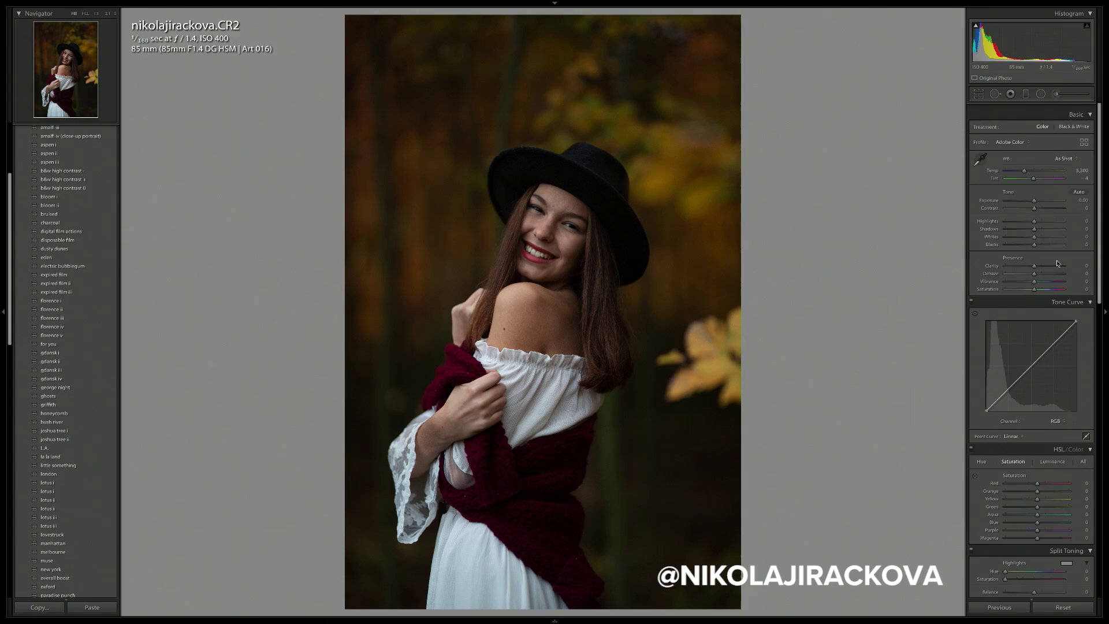
- In Lightroom, set the hat portrait's exposure to 0.90, contrast 20, highlights −37, shadows 49 and blacks −6, and fade its blacks with the RGB curve
mouse_move(1034, 223)
left_mouse_down()
mouse_move(1048, 223)
mouse_move(1023, 214)
mouse_move(1039, 202)
left_mouse_up()
left_click_drag(1037, 193, 1040, 195)
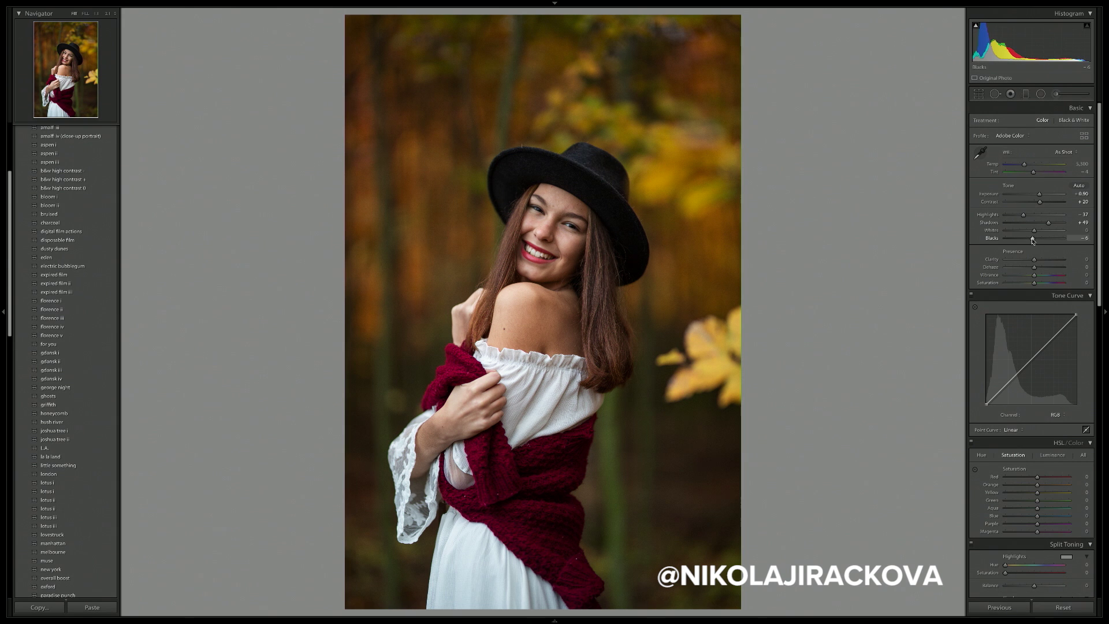
left_click_drag(988, 407, 1017, 375)
left_click_drag(1077, 317, 1077, 320)
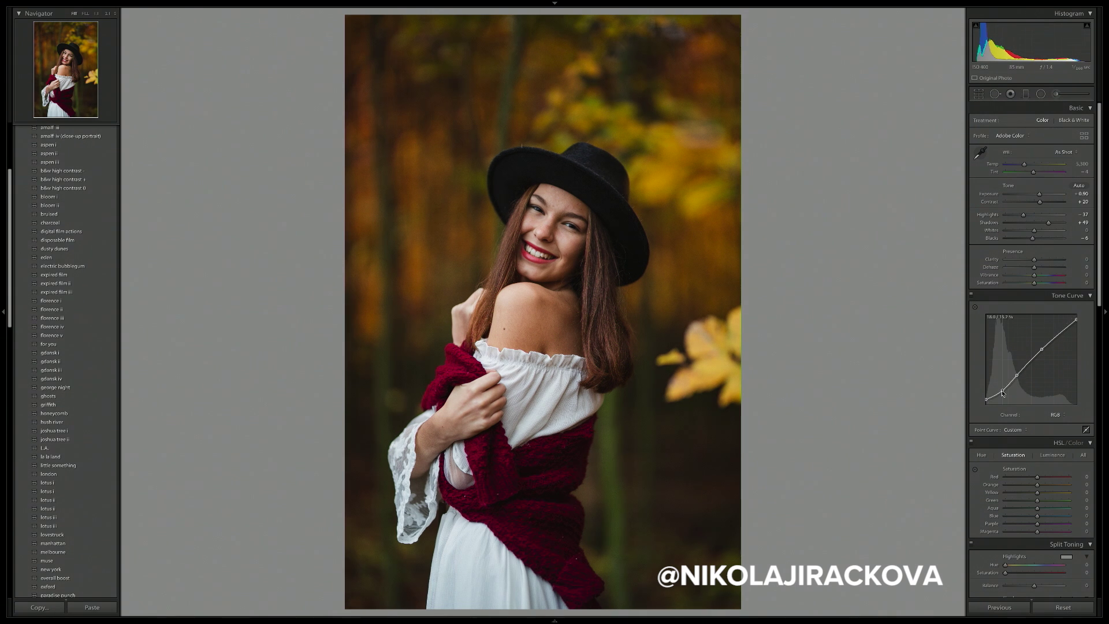
left_click_drag(1041, 349, 1042, 350)
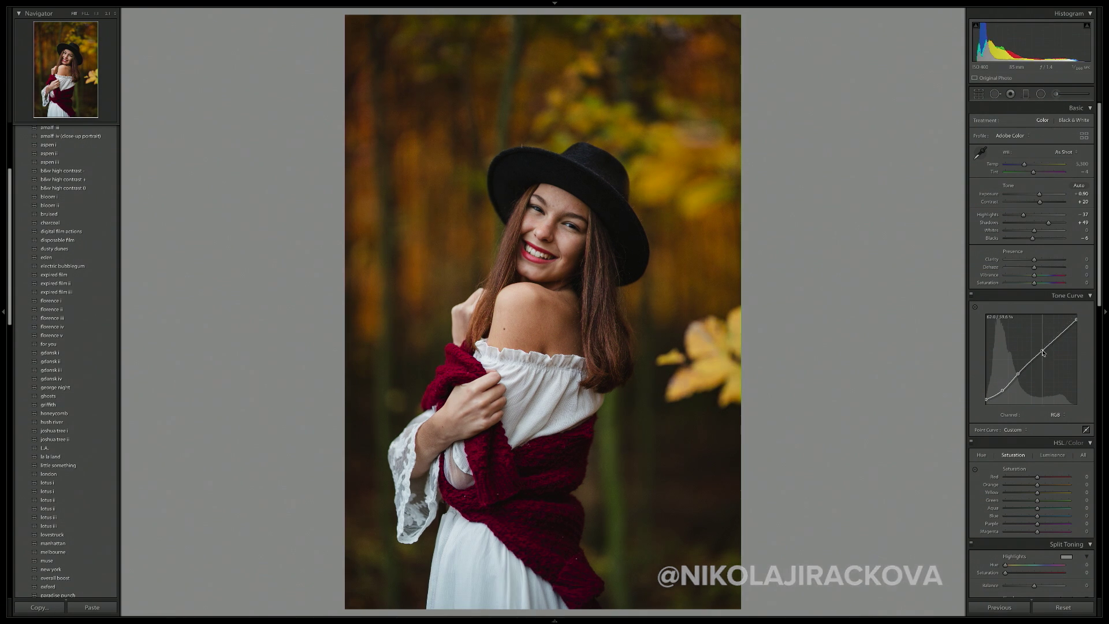
- Lift the shadows and lower the highlights in the blue tone curve, and finely adjust the green curve with two points
left_click(1056, 415)
left_click(1055, 435)
left_click_drag(986, 404, 1027, 365)
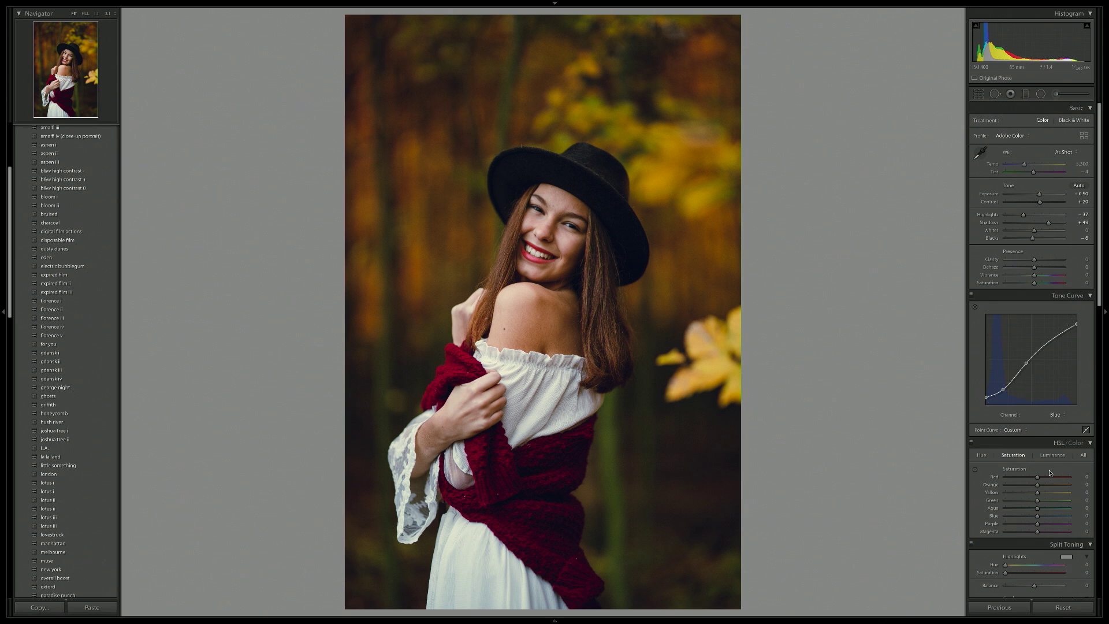
left_click(1056, 414)
left_click(1054, 408)
left_click_drag(985, 405, 986, 408)
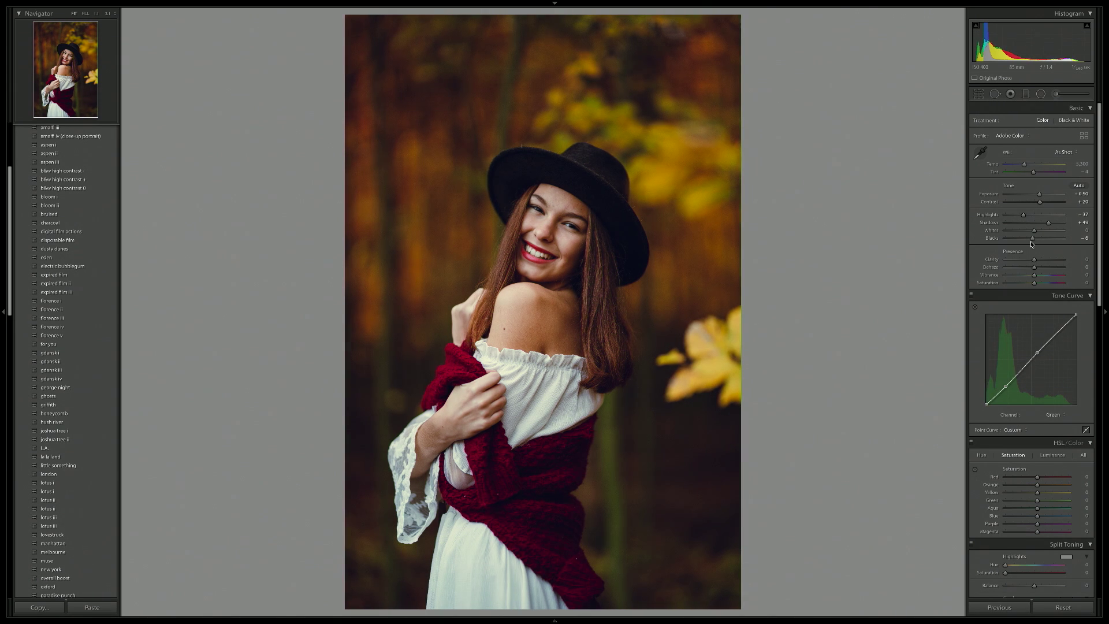
- Set tint to 8, exposure to 0.95, contrast to 12 and blacks to 11, and slightly lower the RGB curve's upper point
left_click(1054, 415)
left_click(1055, 401)
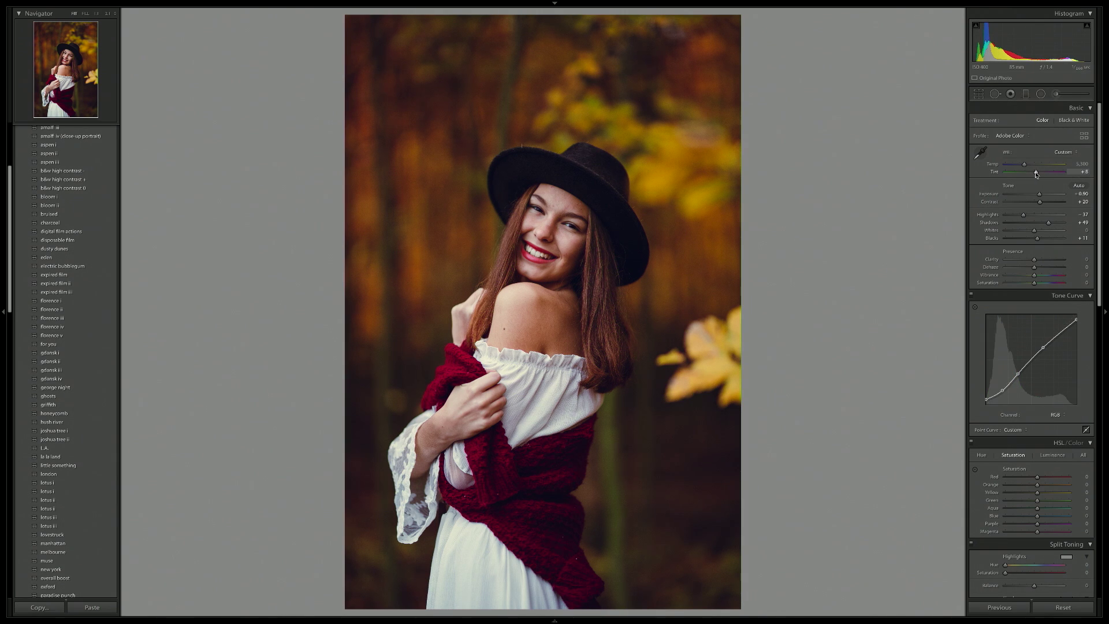
left_click_drag(1042, 204, 1036, 205)
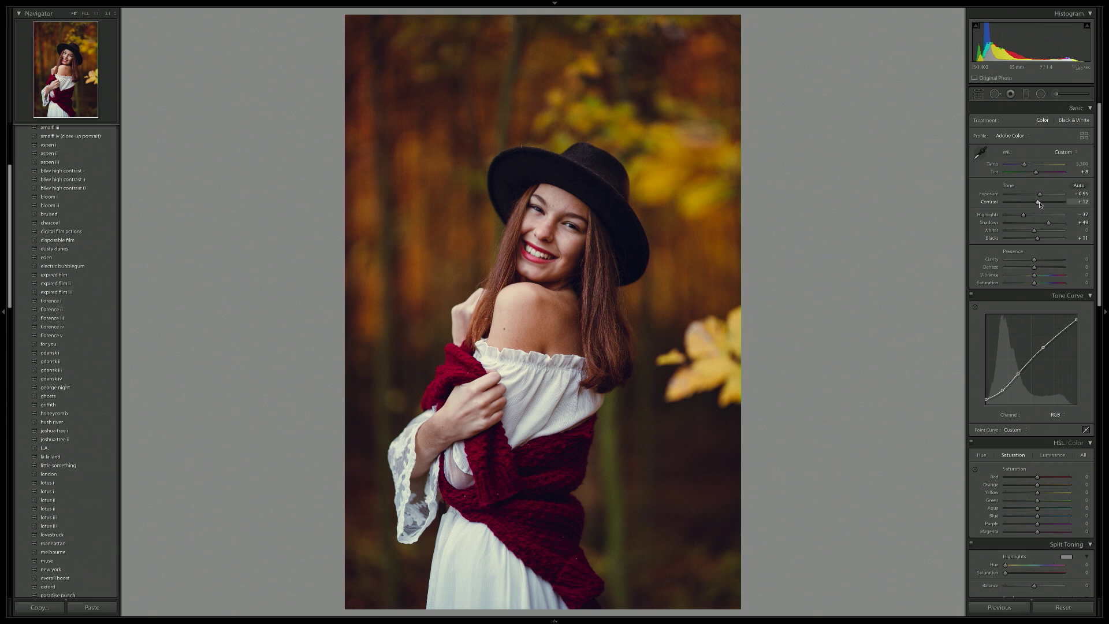
left_click(1055, 415)
left_click(1057, 416)
left_click_drag(1043, 347, 1045, 350)
- Enable the lens profile corrections and reduce their vignetting amount to 69
scroll(1034, 347, "down", 10)
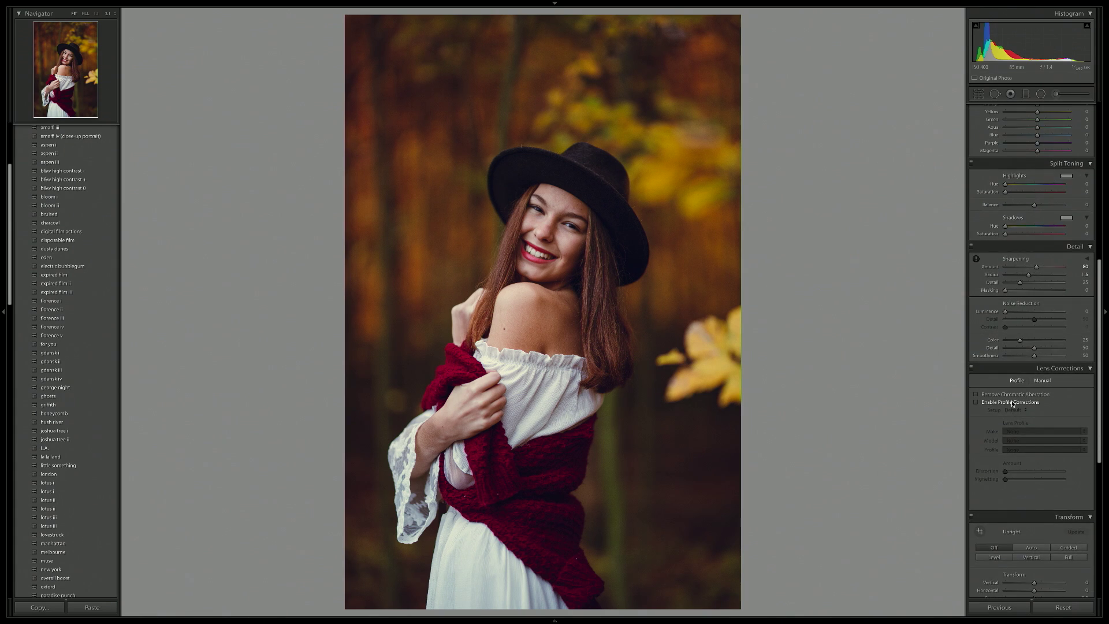
left_click(1012, 403)
left_click_drag(1034, 479, 1024, 482)
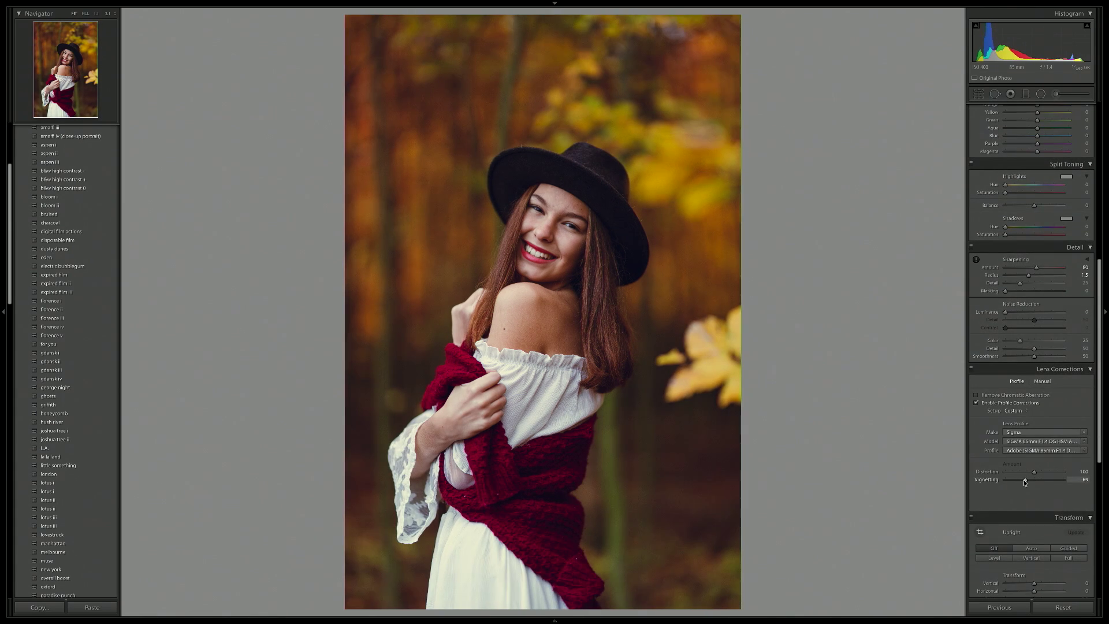
- Set the HSL luminance to red −19, orange 14, yellow 18 and green 17
scroll(1042, 380, "up", 5)
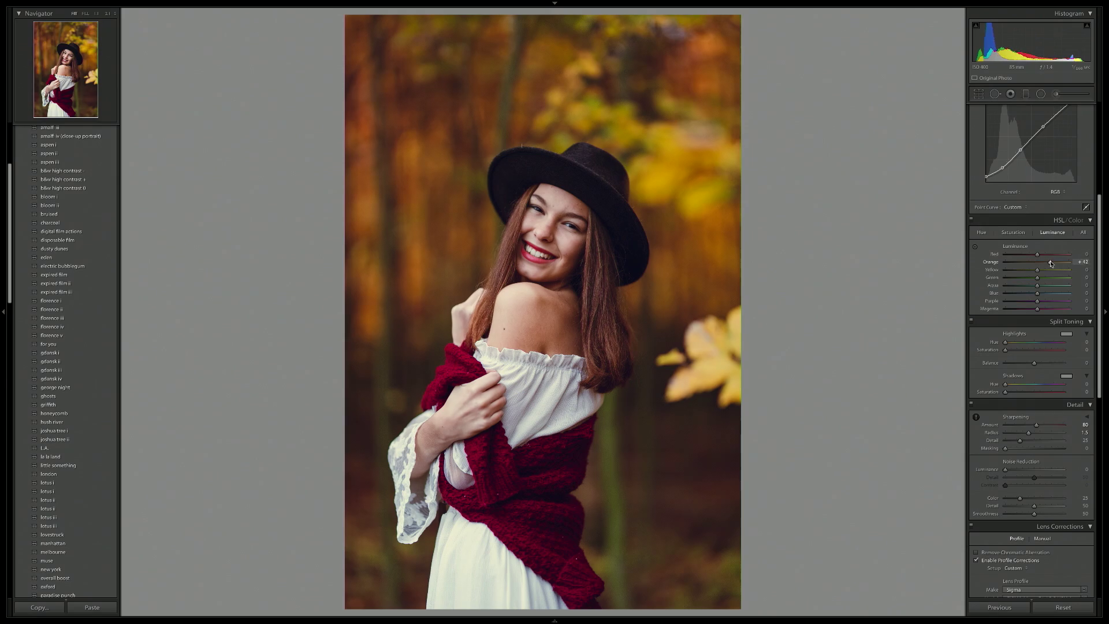
left_click_drag(1029, 270, 1042, 278)
left_click_drag(1043, 254, 1055, 255)
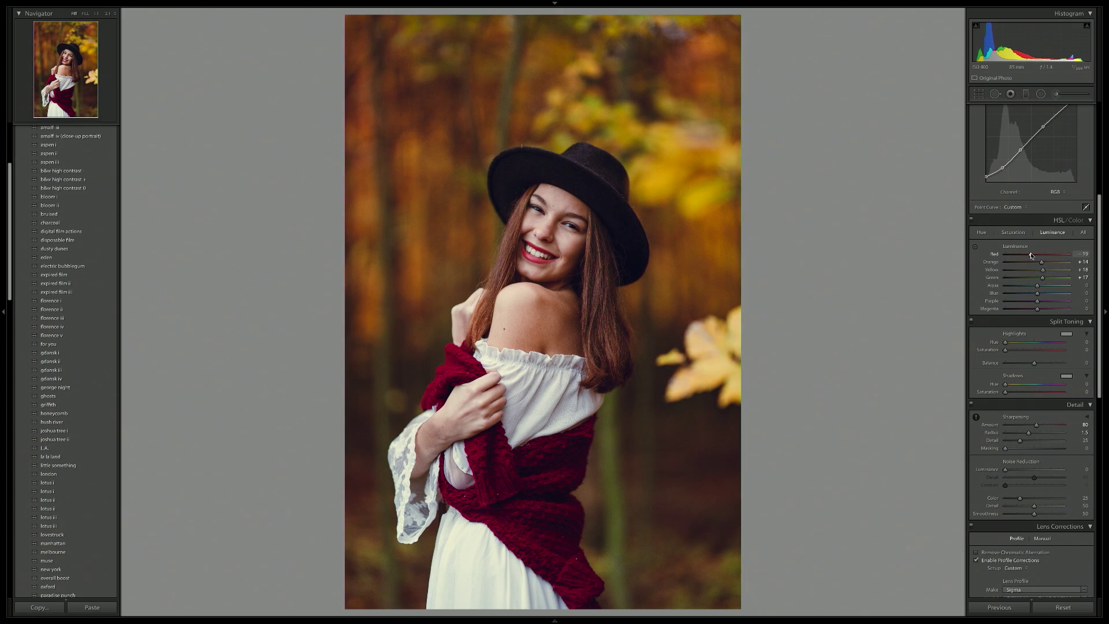
- Set HSL saturation to red 28, orange 6, yellow 19, green 13 and blue −46, and split-tone highlights at hue 44 with a faint shadow tint
left_click(1012, 232)
left_click_drag(1037, 293, 1022, 293)
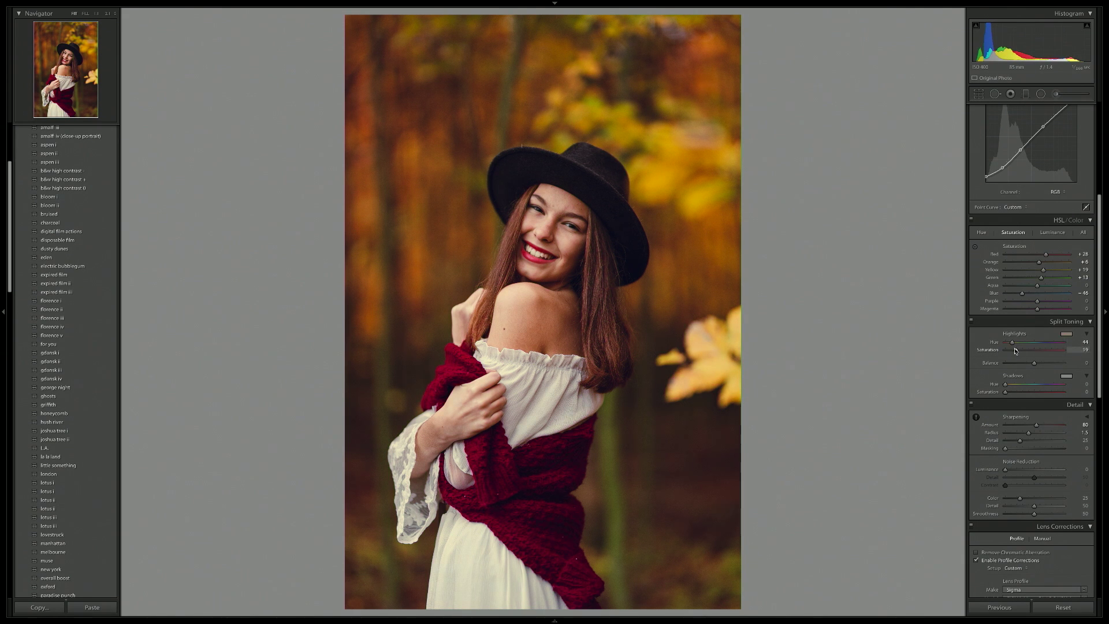
mouse_move(1005, 383)
left_mouse_down()
mouse_move(1050, 383)
mouse_move(1008, 383)
left_mouse_up()
left_click_drag(1006, 391, 1011, 393)
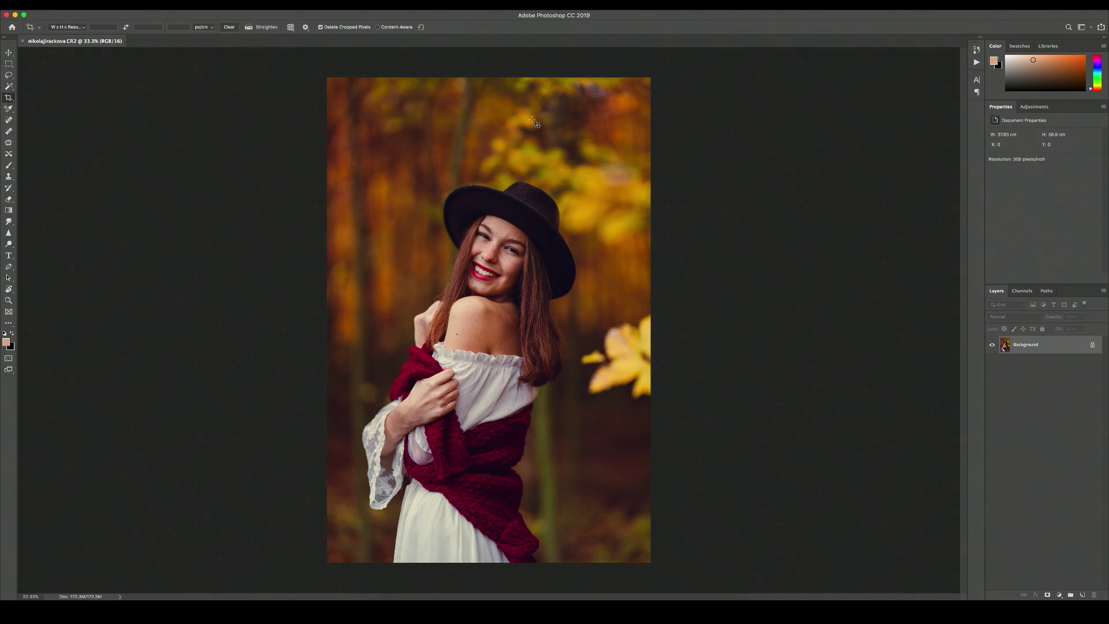
- In Photoshop, crop the portrait slightly tighter and reposition the woman within the frame
left_click(535, 123)
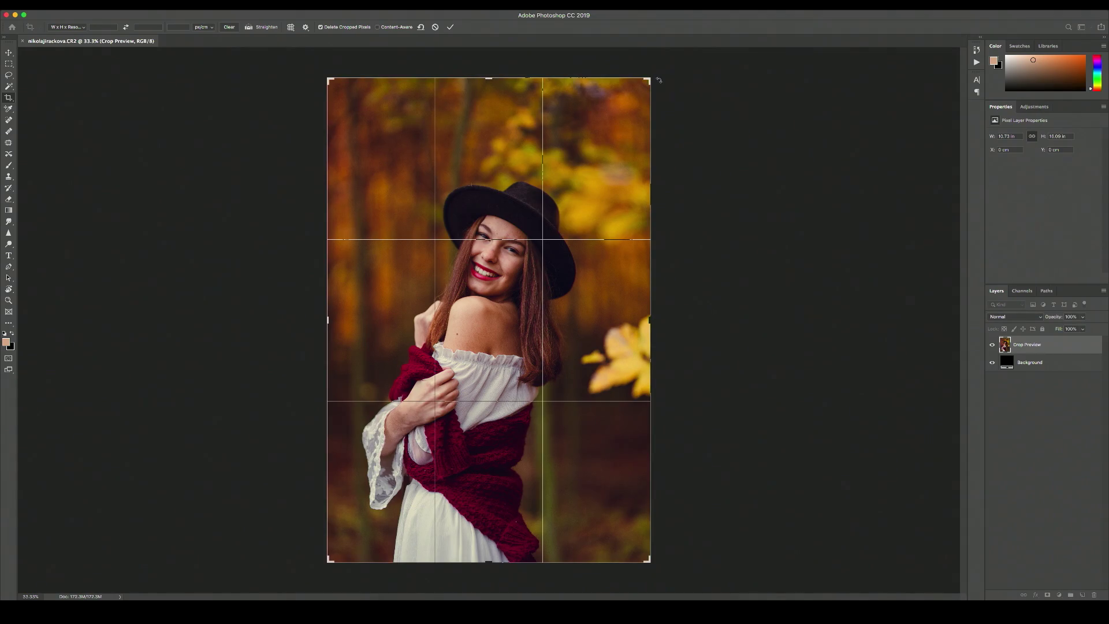
left_click_drag(647, 80, 649, 84)
left_click_drag(617, 130, 618, 142)
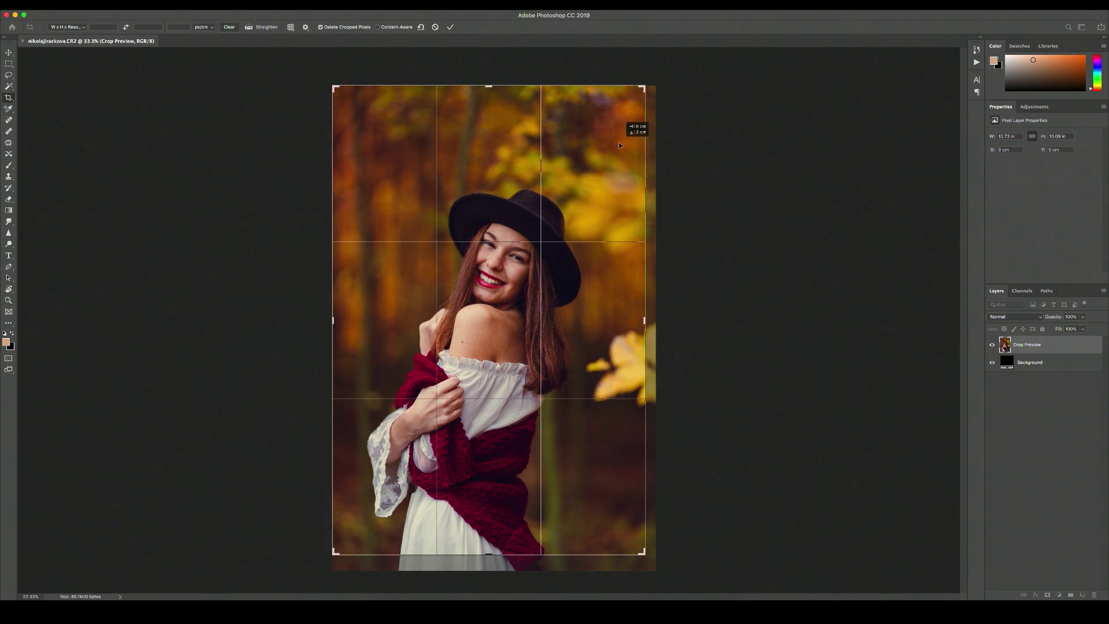
key("Return")
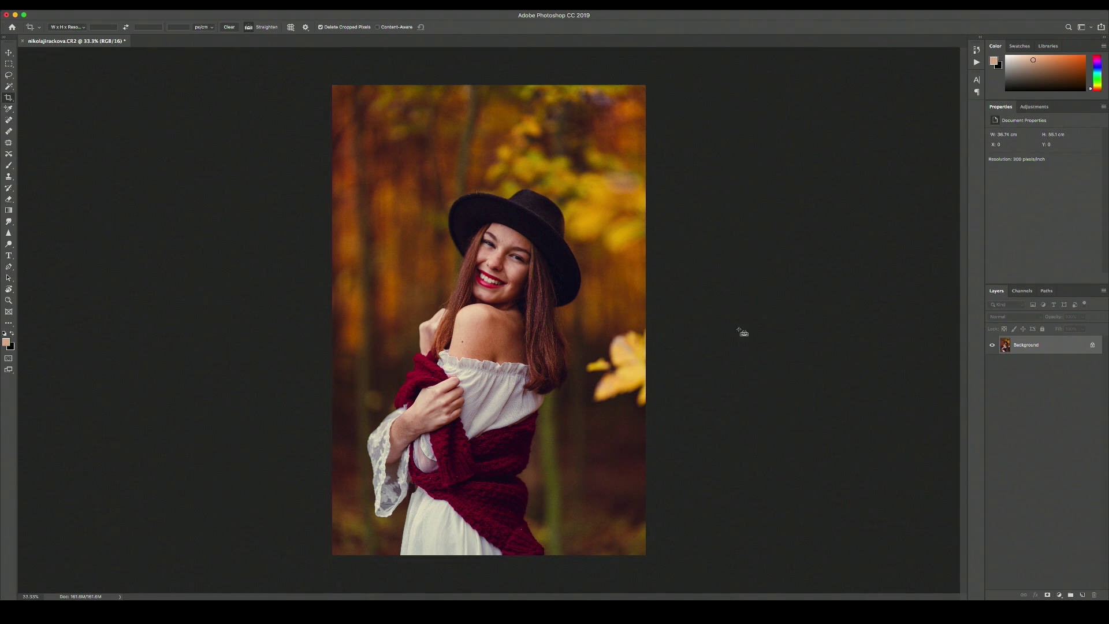
- On a new layer, draw a peach-to-transparent radial gradient from the photo's lower-left corner towards the woman's hat
key("g")
left_click(82, 27)
left_click(112, 29)
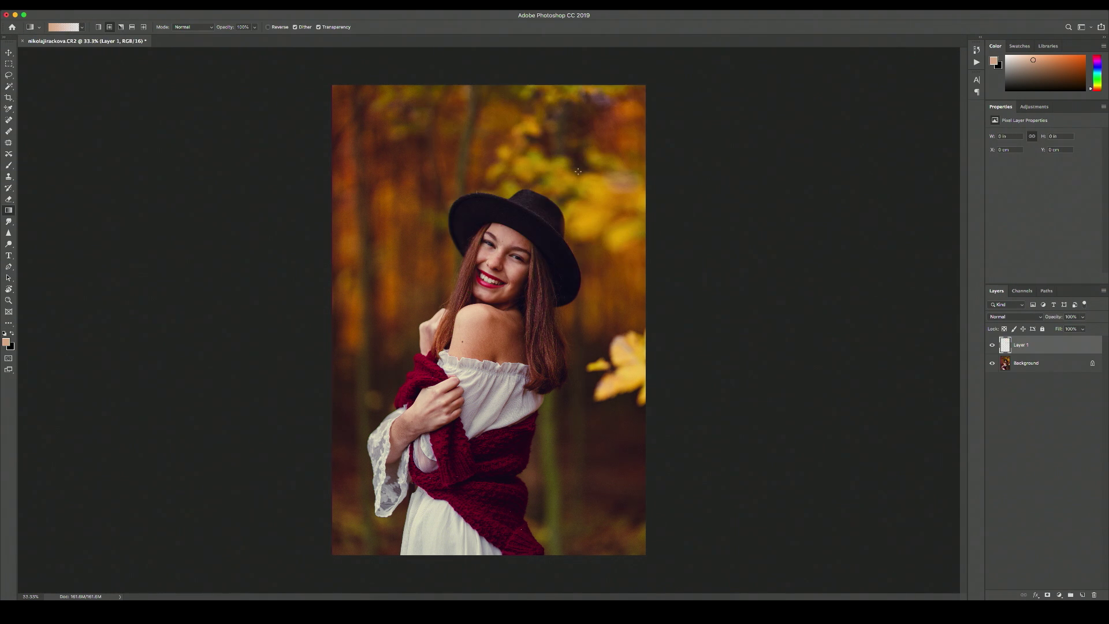
left_click_drag(346, 542, 557, 280)
- Set the gradient layer's blending mode to Hard Light
key("v")
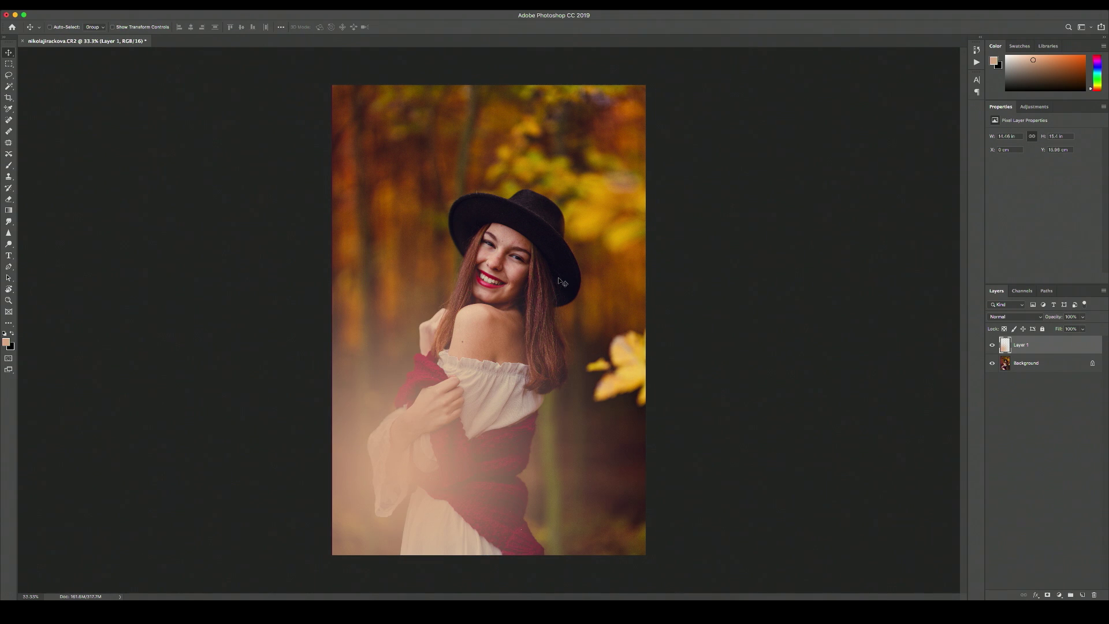
key("shift+plus")
key("shift+plus")
key("shift+plus")
key("shift+plus")
key("shift+plus")
key("shift+plus")
key("shift+plus")
key("shift+plus")
key("shift+plus")
key("shift+plus")
key("shift+plus")
key("shift+plus")
key("shift+plus")
key("shift+plus")
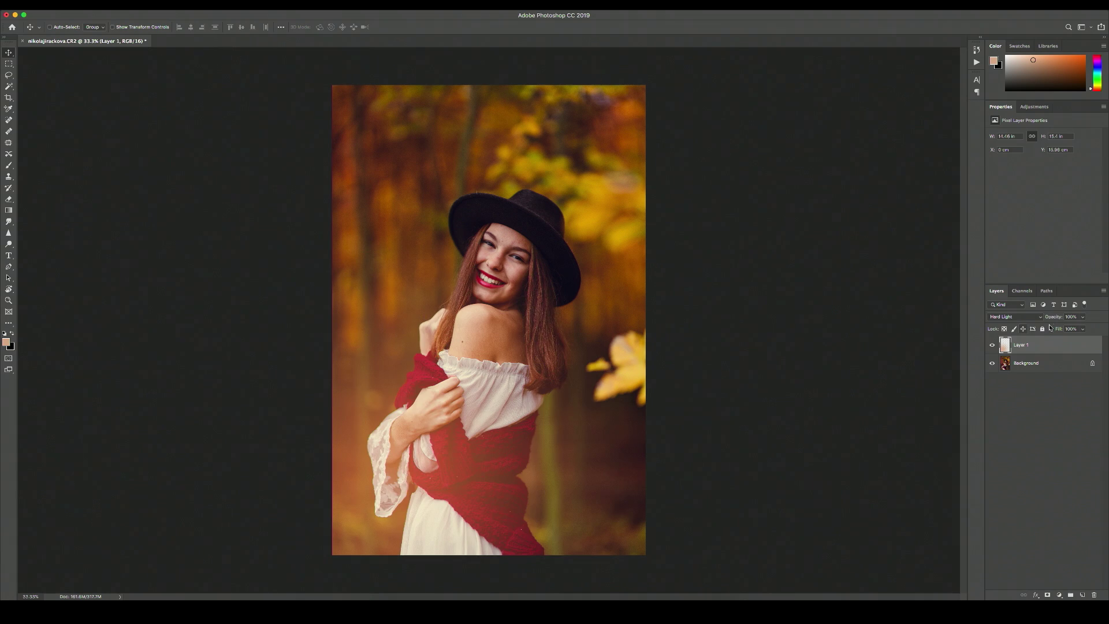
- Reduce the peach gradient layer's opacity to 19% and nudge the glow at the photo's lower left
key("Down")
key("Down")
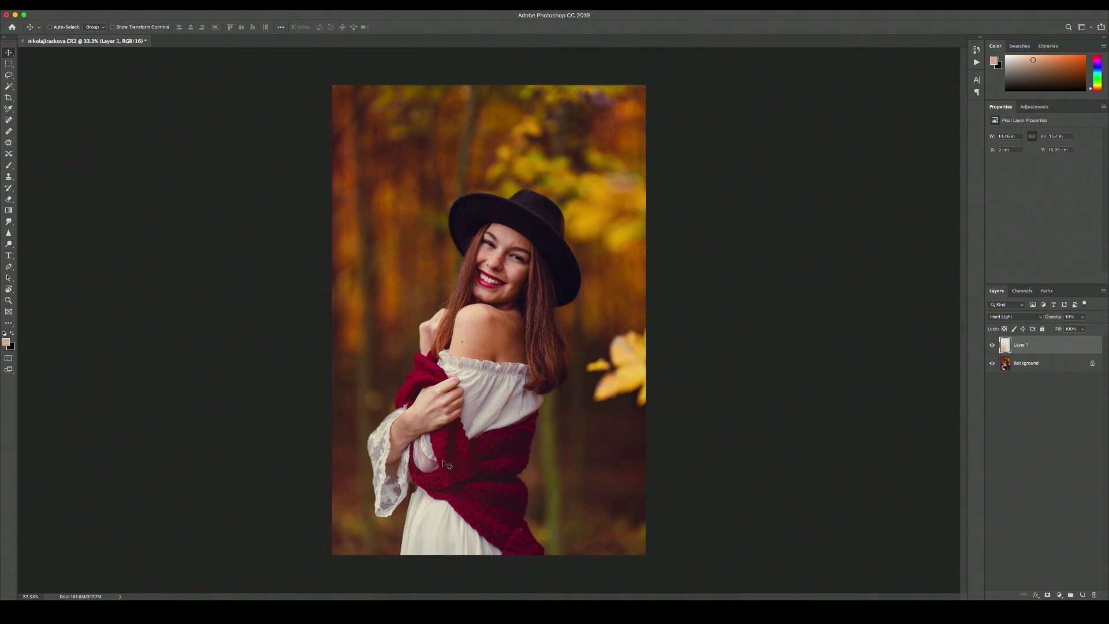
left_click_drag(398, 472, 400, 472)
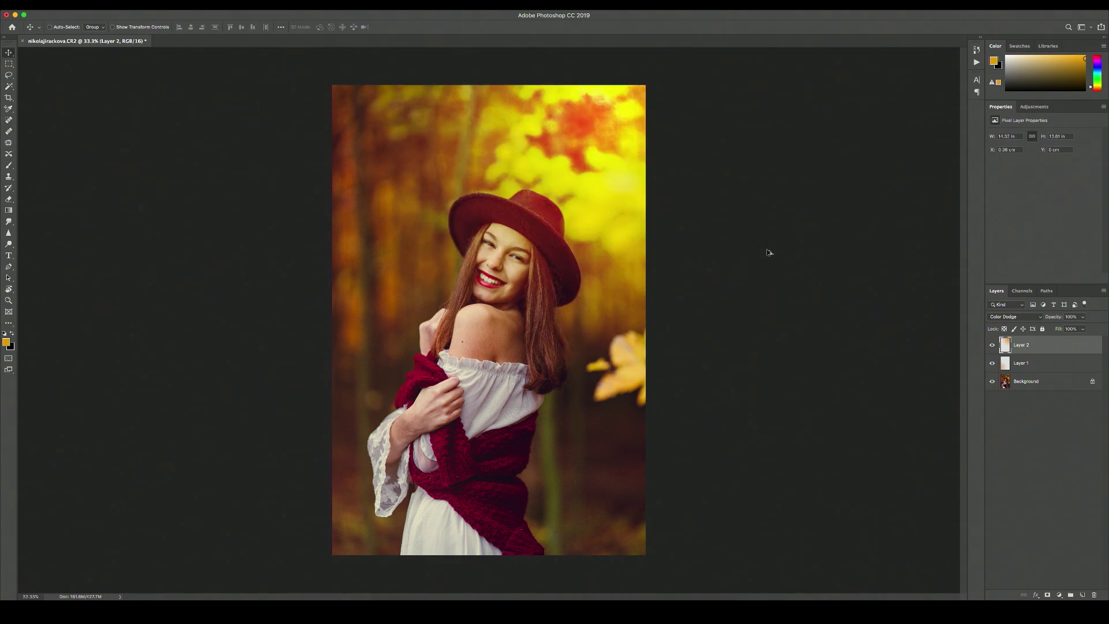
- Set the yellow gradient layer to Linear Light at 62% opacity and shift it towards the photo's upper-right corner
left_click(1015, 317)
left_click(1008, 369)
key("6")
key("2")
left_click_drag(670, 231, 689, 191)
left_click(992, 345)
left_click(992, 345)
- Fine-tune the peach gradient layer's opacity and lower the yellow gradient layer's opacity to 52%
left_click(1021, 364)
left_click(1052, 317)
left_click(1021, 345)
left_click_drag(1058, 317, 1054, 317)
- Create a new Soft Light layer filled with neutral grey for dodging and burning
key("shift+super+n")
left_click(513, 302)
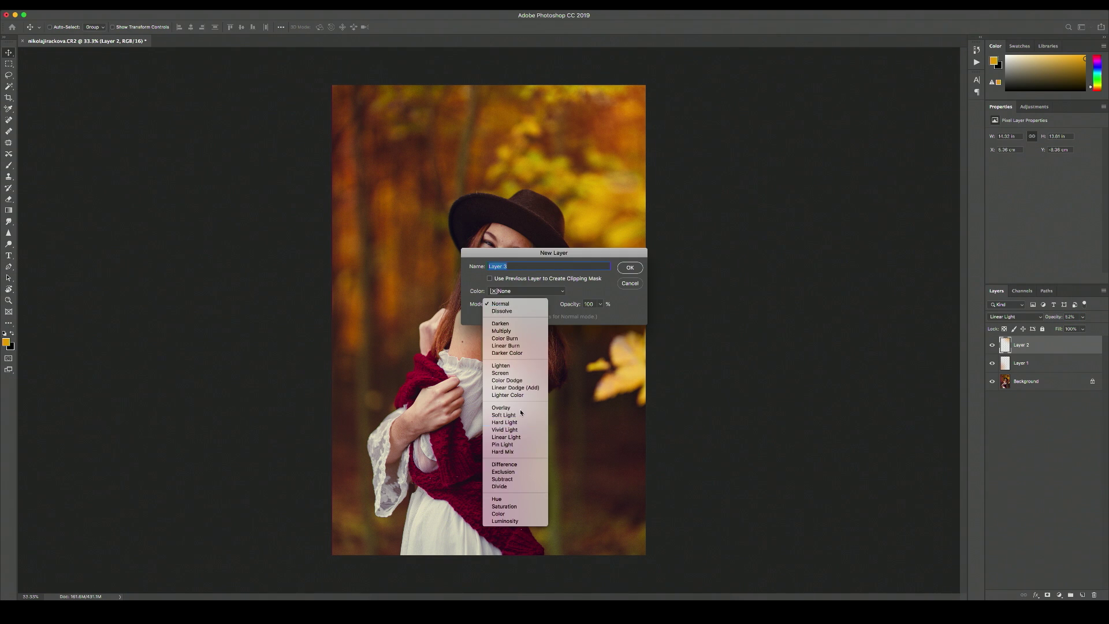
left_click(518, 414)
left_click(494, 314)
left_click(629, 267)
- Burn the forest background's left side and lower-right area on the grey layer with a soft black brush at 10% opacity
key("b")
key("d")
left_click_drag(361, 136, 358, 288)
left_click_drag(579, 541, 607, 508)
key("bracketleft")
key("bracketleft")
key("bracketleft")
key("bracketleft")
key("bracketleft")
key("bracketleft")
key("bracketleft")
key("bracketleft")
key("bracketleft")
key("bracketleft")
key("bracketleft")
key("bracketleft")
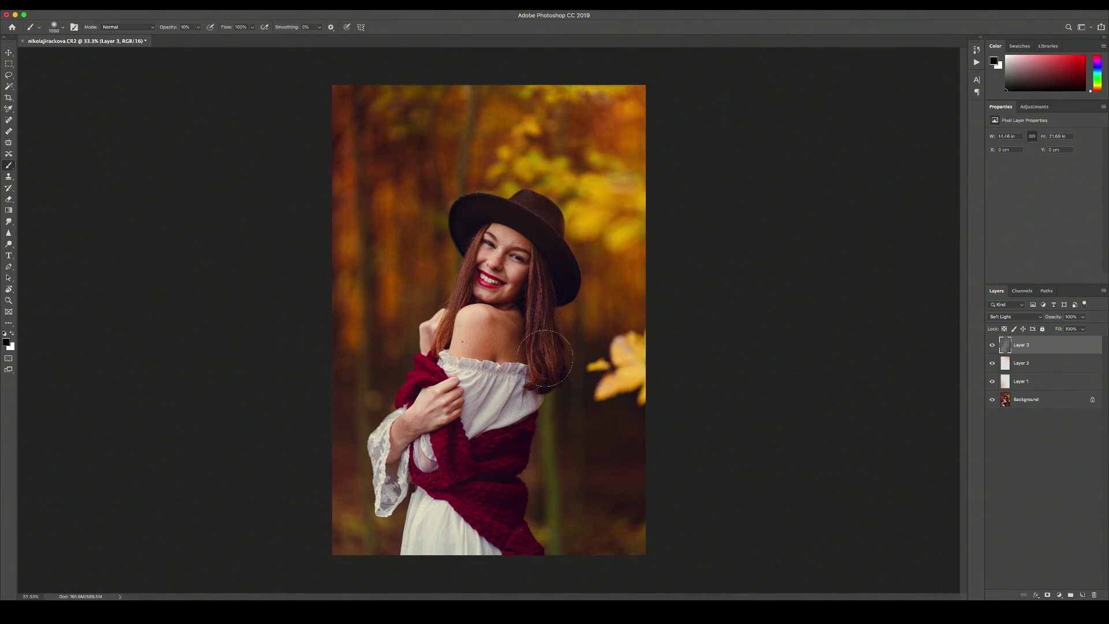
- Enlarge the black brush and darken the background along the photo's lower-left edge
key("bracketright")
key("bracketright")
key("bracketright")
key("bracketright")
key("bracketright")
key("bracketright")
key("bracketright")
left_click_drag(363, 537, 370, 434)
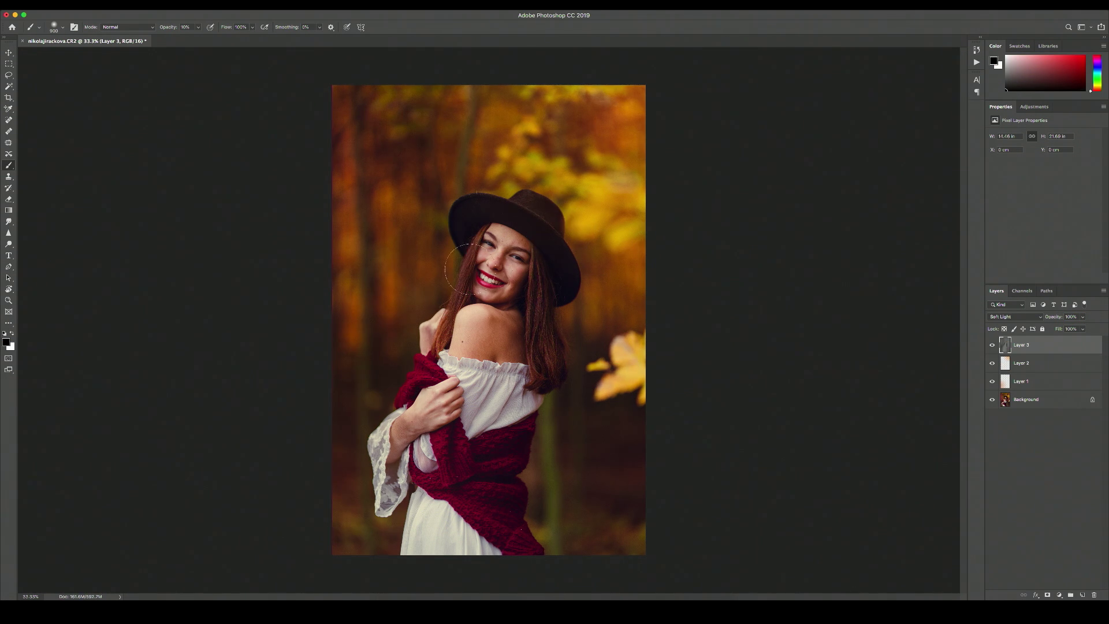
- Brighten the portrait's lit areas on the grey layer with a larger white brush
key("bracketright")
key("bracketright")
key("bracketright")
key("bracketright")
key("bracketright")
key("bracketright")
key("bracketright")
key("bracketright")
key("bracketright")
key("bracketright")
key("x")
key("bracketright")
key("bracketright")
key("bracketright")
- Reduce the dodge-and-burn layer's opacity to 66% and save the portrait as a PSD file
key("v")
key("6")
key("6")
scroll(797, 371, "left", 5)
key("ctrl+s")
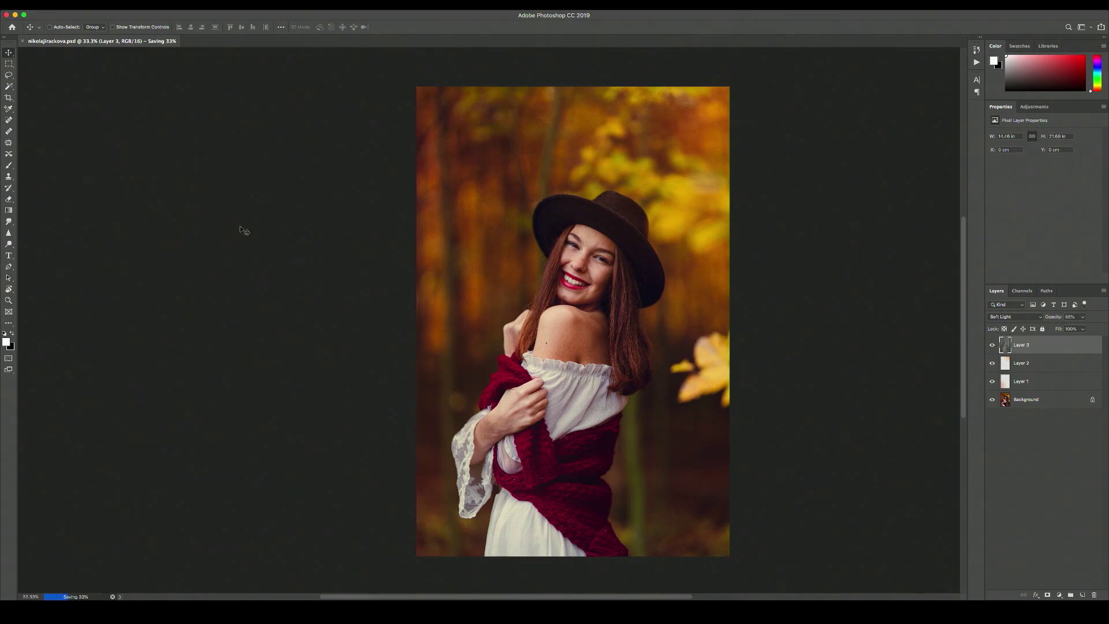
key("ctrl+plus")
key("ctrl+minus")
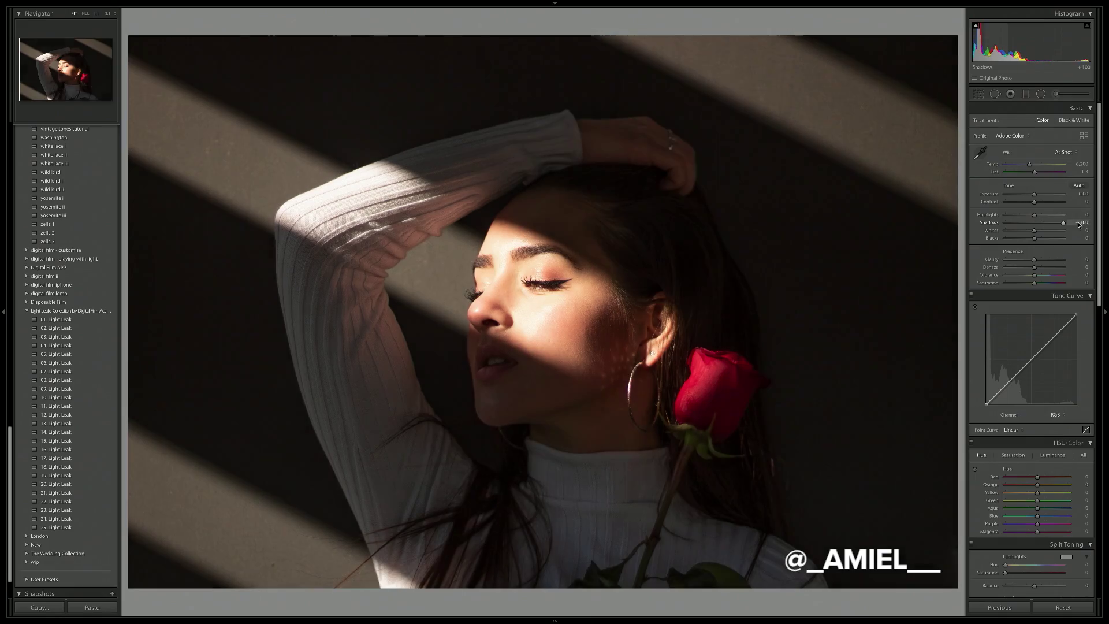
- In Lightroom, lift the shadows of the woman-with-rose portrait and shape its tone curve with faded blacks, lowered whites and a mild S
left_click_drag(1078, 223, 1051, 195)
double_click(1051, 195)
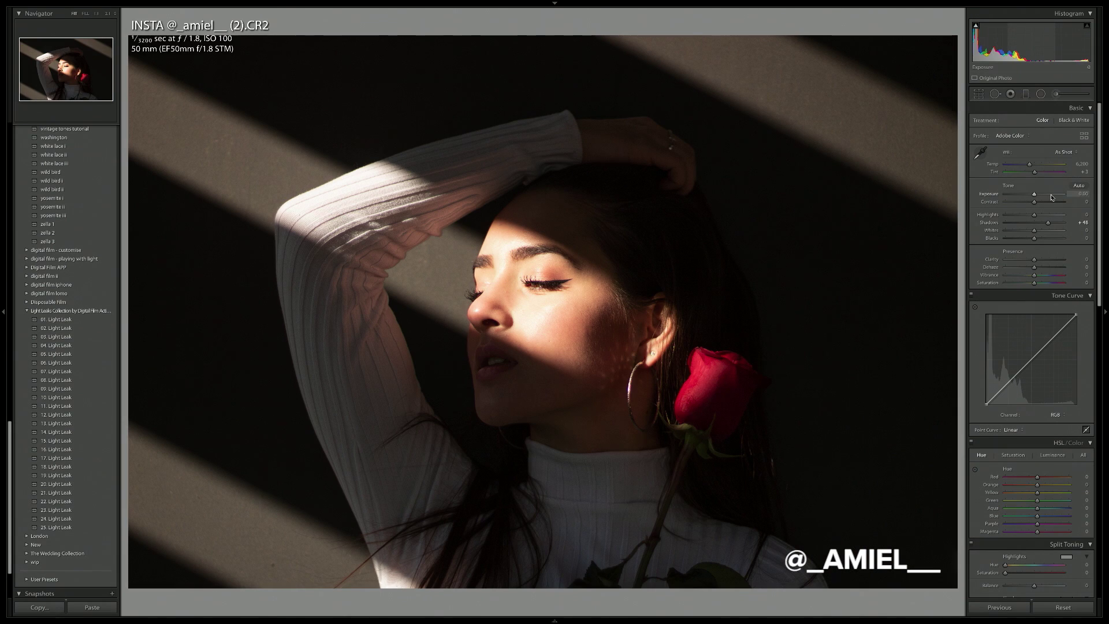
left_click_drag(987, 404, 987, 395)
left_click_drag(1003, 381, 1003, 389)
left_click(1020, 372)
left_click(1040, 350)
left_click(1062, 331)
left_click_drag(1076, 315, 1076, 319)
left_click_drag(985, 397, 986, 395)
left_click_drag(1061, 331, 1059, 334)
- Set exposure to +1.00, contrast to +8, highlights to −56 and shadows to +37, and reduce saturation to −14
left_click_drag(1021, 215, 1018, 215)
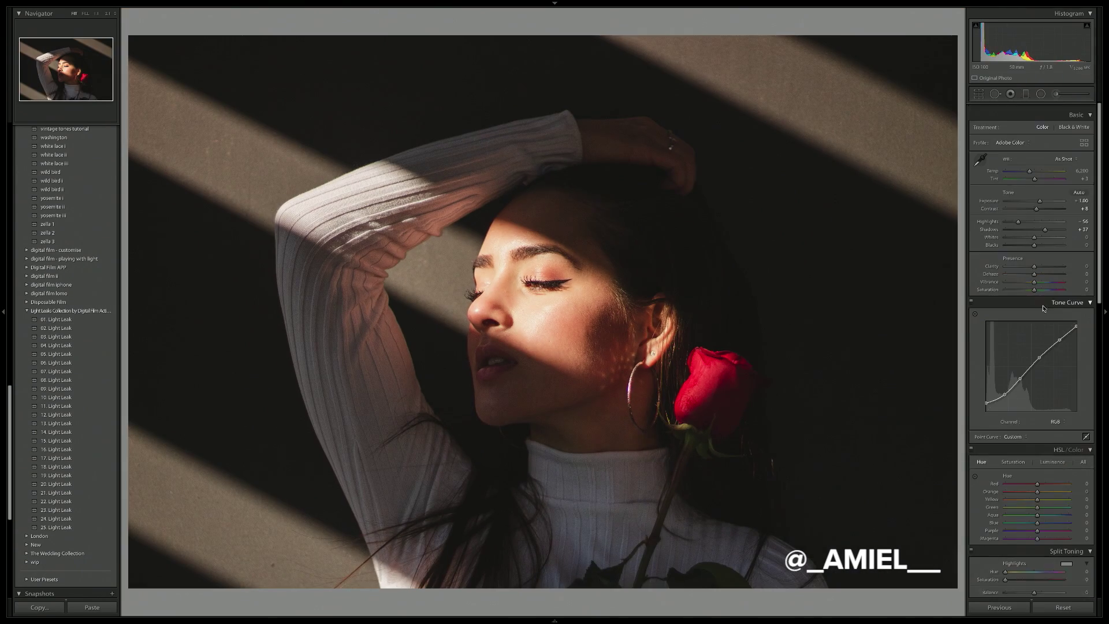
left_click_drag(1034, 275, 1032, 278)
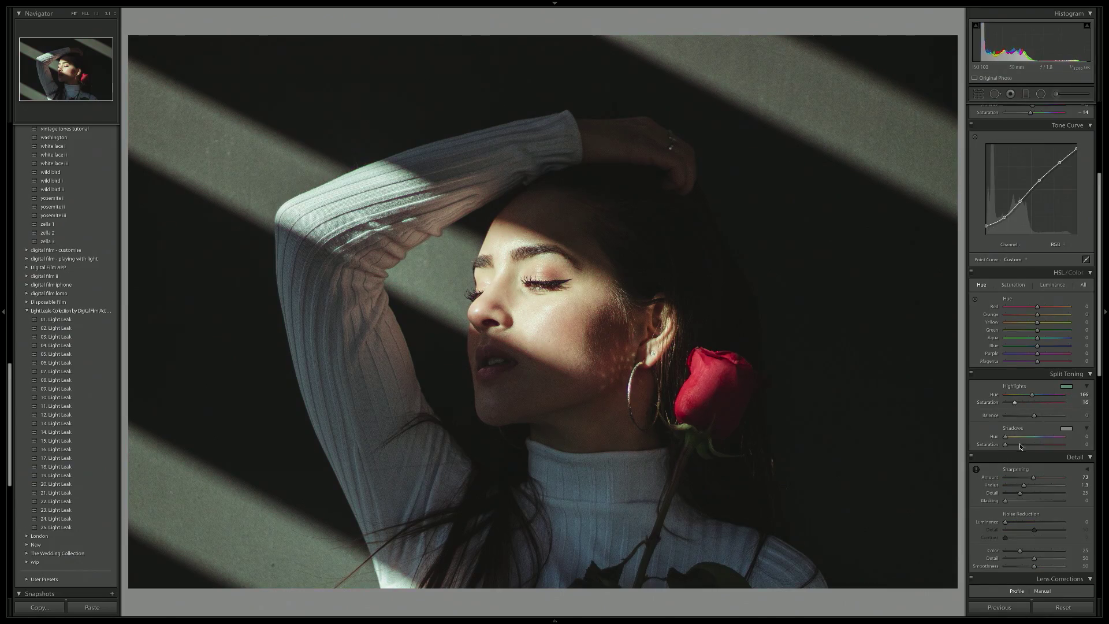
- Tint the highlights at hue 166, balance them with a shadow tint, and calibrate shadow tint to +41, red saturation −15 and blue hue −17
left_click_drag(1020, 446, 1044, 416)
scroll(1044, 415, "down", 10)
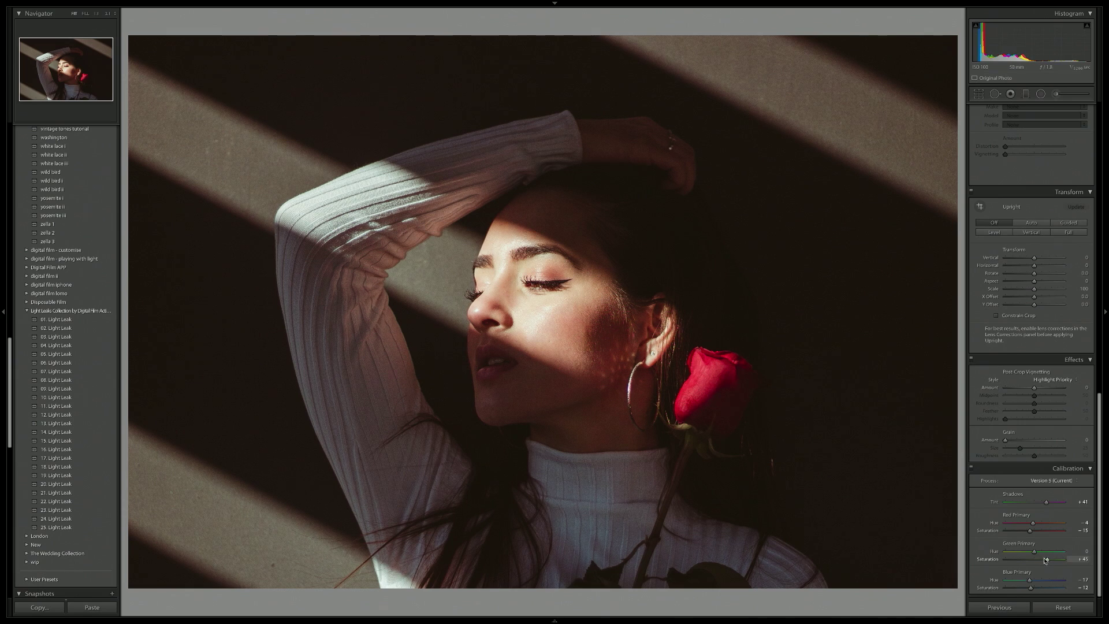
- Cool the portrait's white balance slightly and fine-tune its colour adjustments
scroll(1006, 389, "up", 10)
left_click_drag(1025, 163, 1023, 165)
scroll(1038, 172, "down", 5)
left_click_drag(1032, 248, 1002, 258)
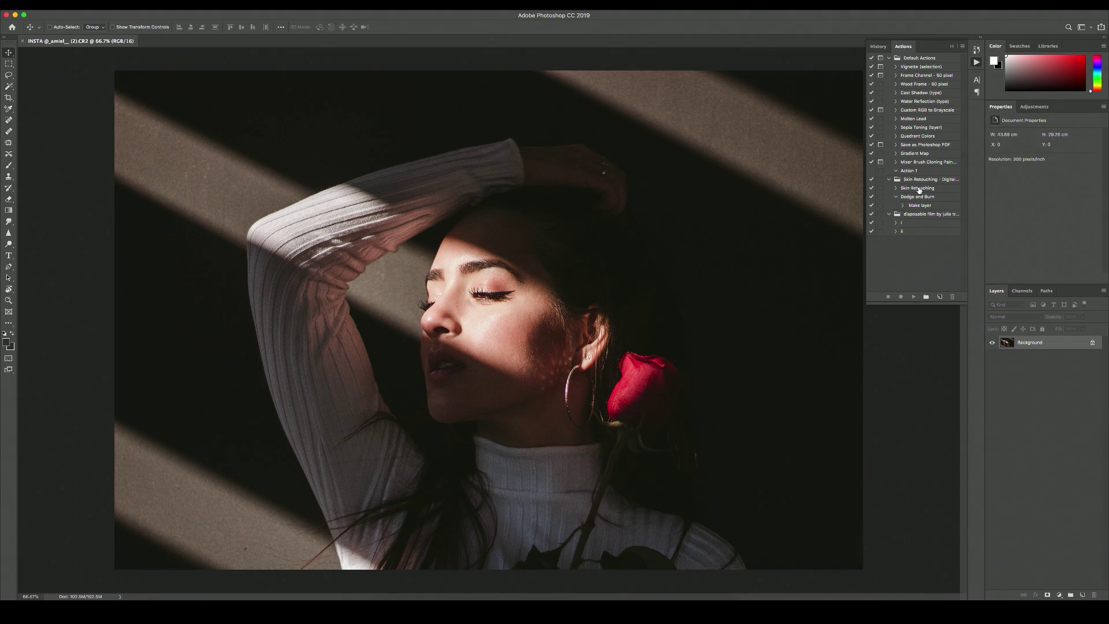
- In Photoshop, run the Skin Retouching action on the woman-with-rose portrait
left_click(917, 189)
left_click(953, 47)
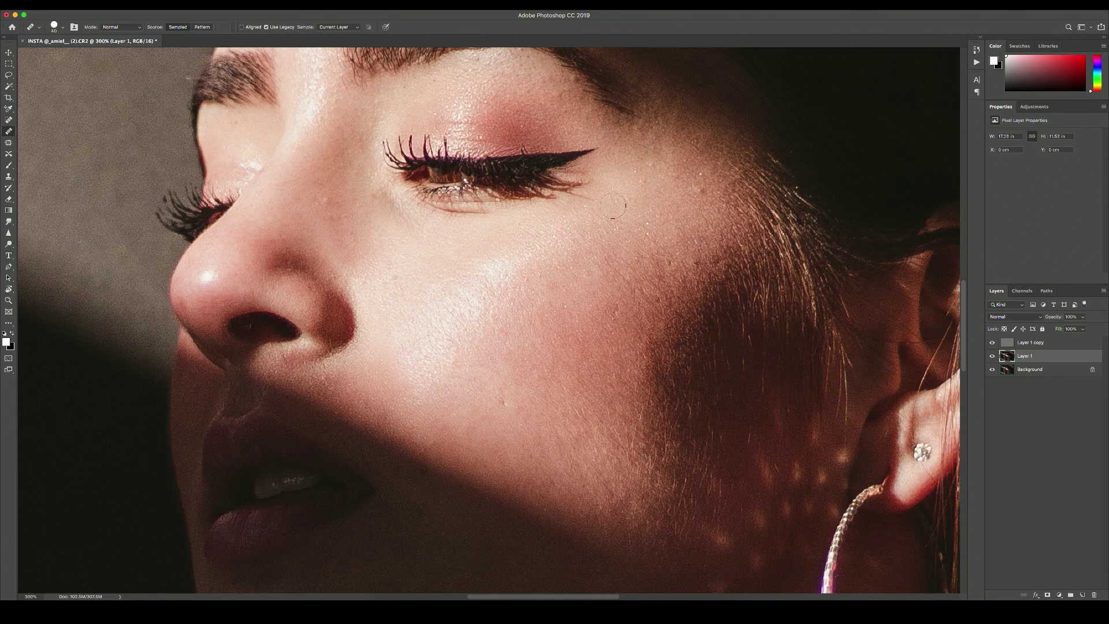
- Heal skin blemishes on the woman's cheek, jaw and chin on Layer 1 with the Healing Brush
scroll(658, 335, "down", 3)
left_click(678, 384)
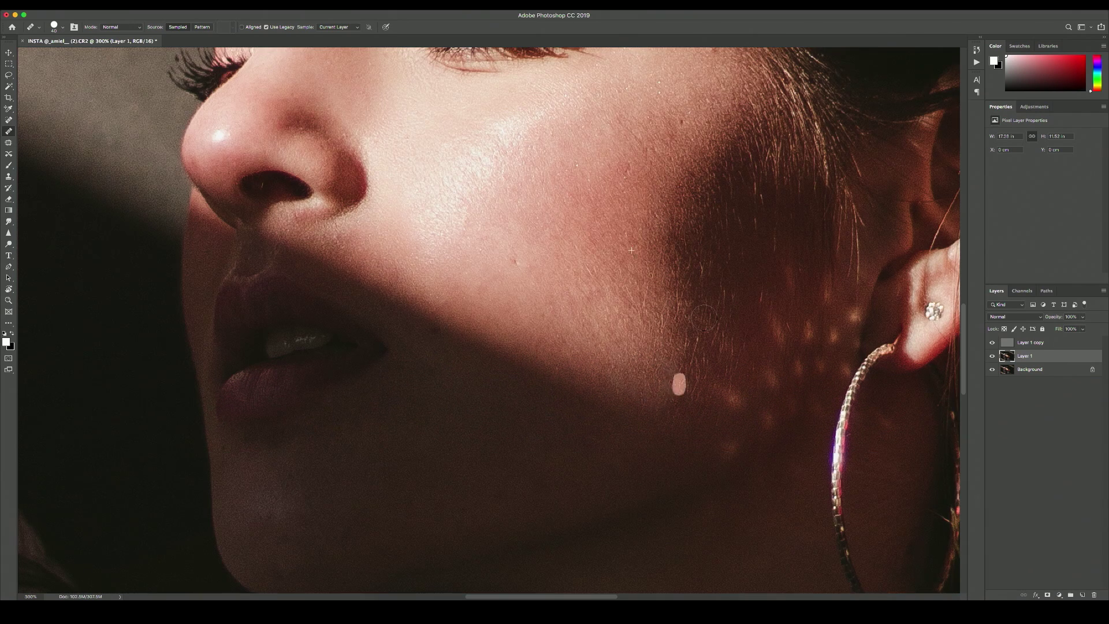
left_click(521, 295)
scroll(621, 359, "left", 3)
scroll(622, 359, "down", 2)
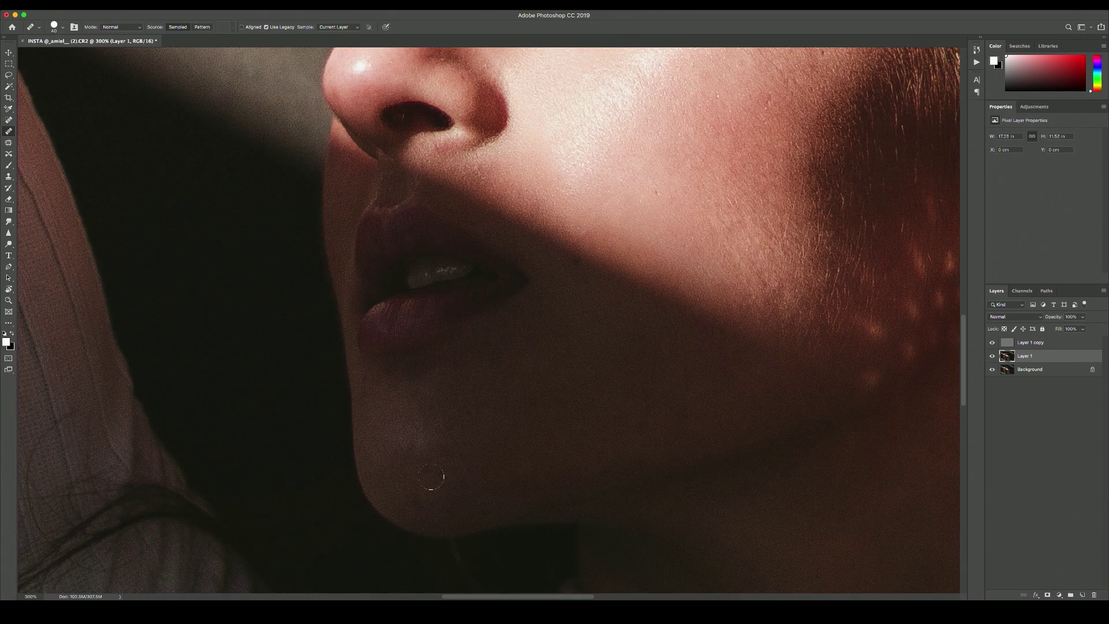
scroll(632, 352, "up", 3)
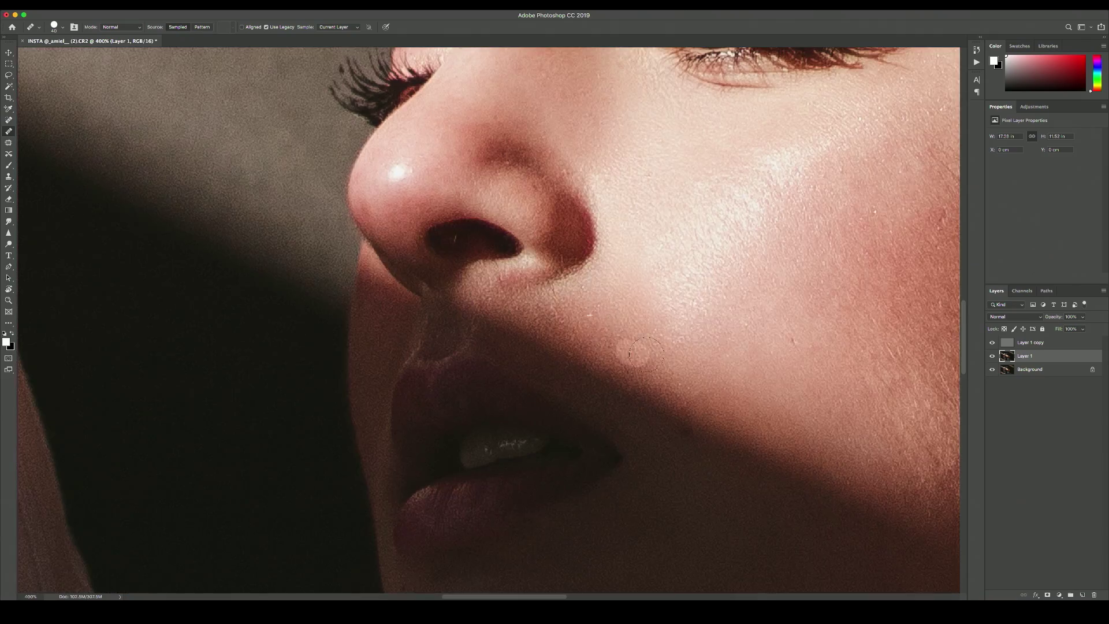
- Heal the forehead's blemishes on Layer 1, and retouch the remaining skin texture spots on the Layer 1 copy
scroll(633, 353, "up", 3)
scroll(632, 352, "left", 2)
scroll(645, 208, "up", 2)
scroll(627, 272, "up", 1)
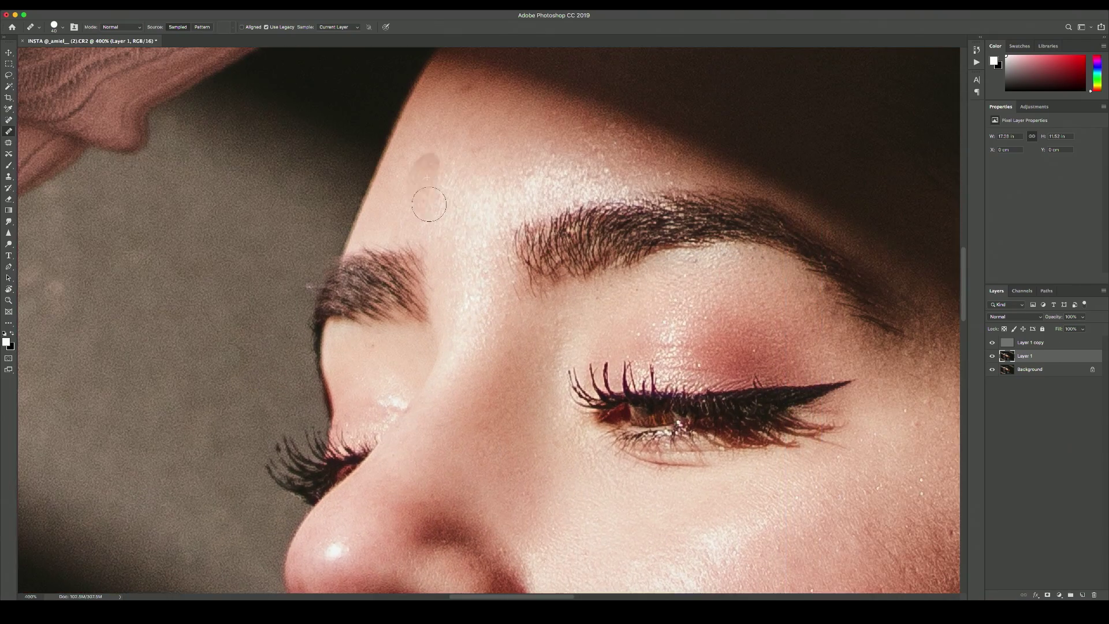
scroll(426, 186, "up", 5)
scroll(748, 279, "down", 1)
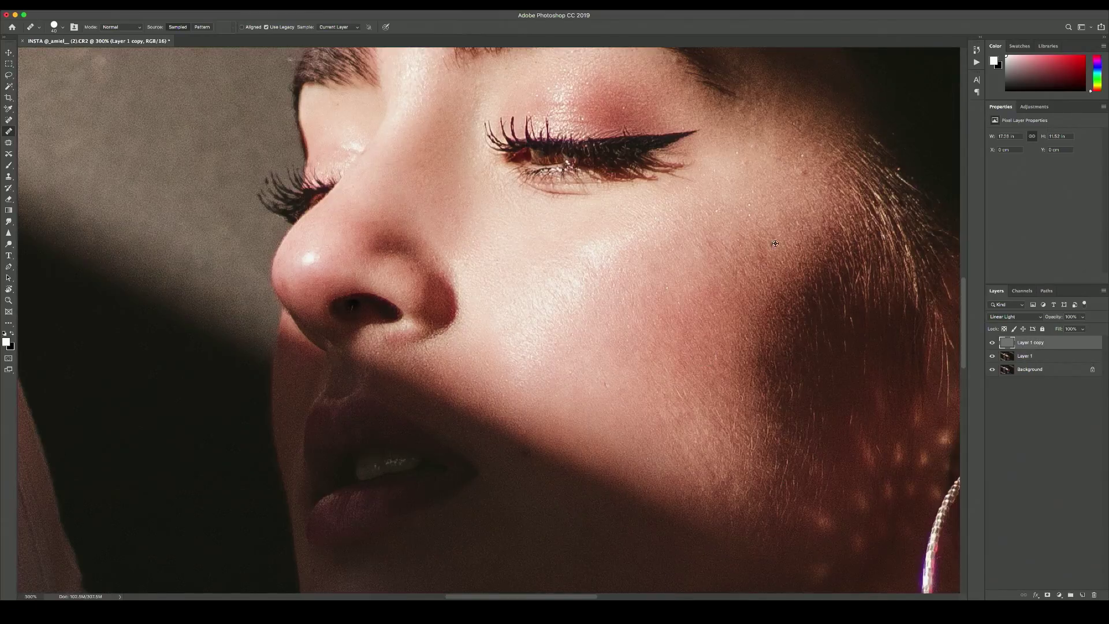
scroll(559, 225, "up", 3)
scroll(576, 257, "down", 4)
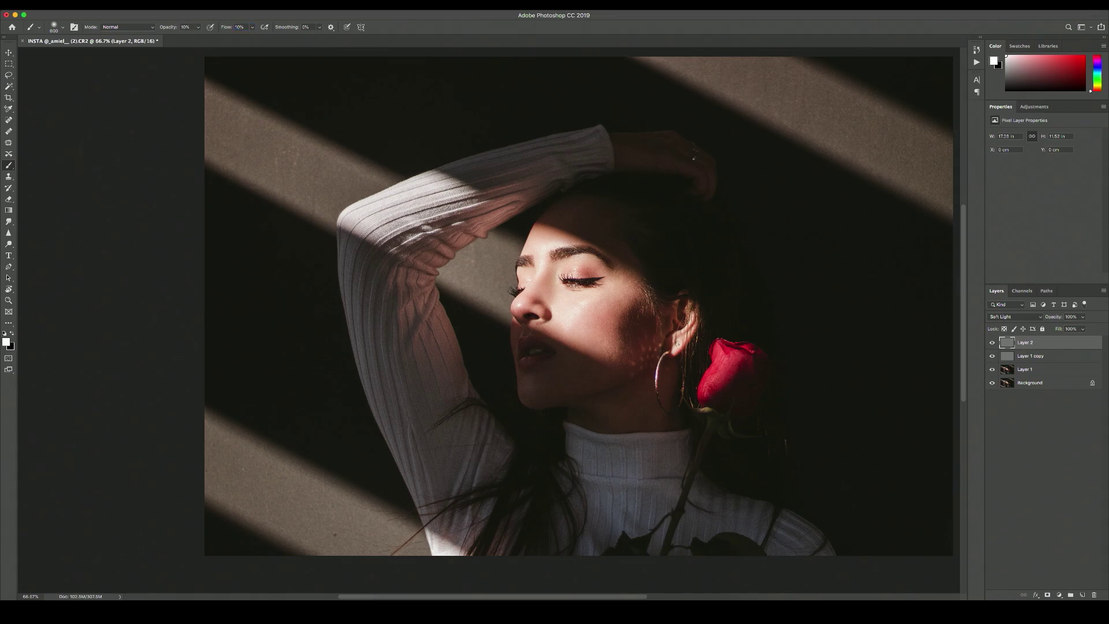
- Contour the woman's face and hairline with soft dodge-and-burn brush strokes on the Soft Light layer
scroll(618, 325, "up", 1)
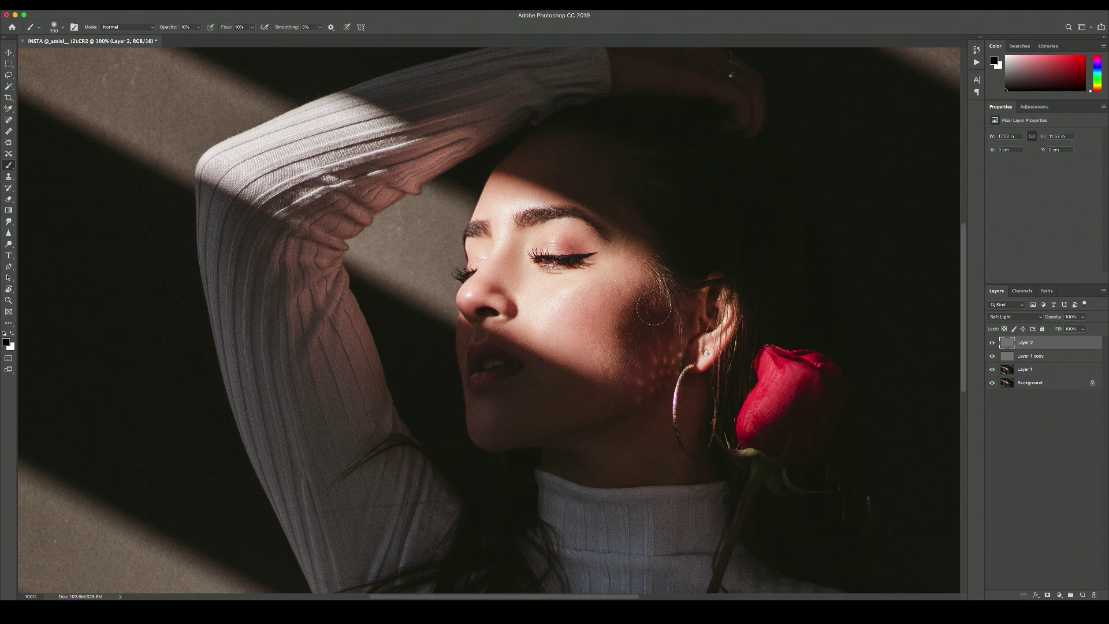
key("bracketleft")
key("bracketleft")
key("bracketleft")
key("bracketright")
key("bracketright")
key("bracketright")
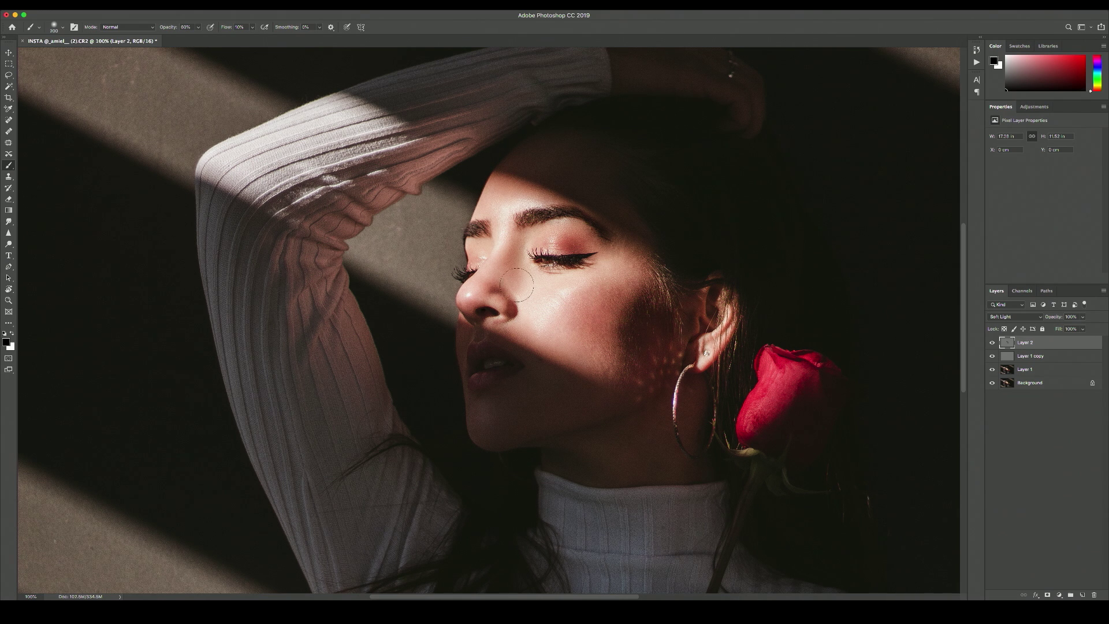
key("bracketleft")
left_click_drag(631, 147, 665, 179)
mouse_move(571, 334)
left_mouse_down()
mouse_move(539, 268)
mouse_move(557, 334)
left_mouse_up()
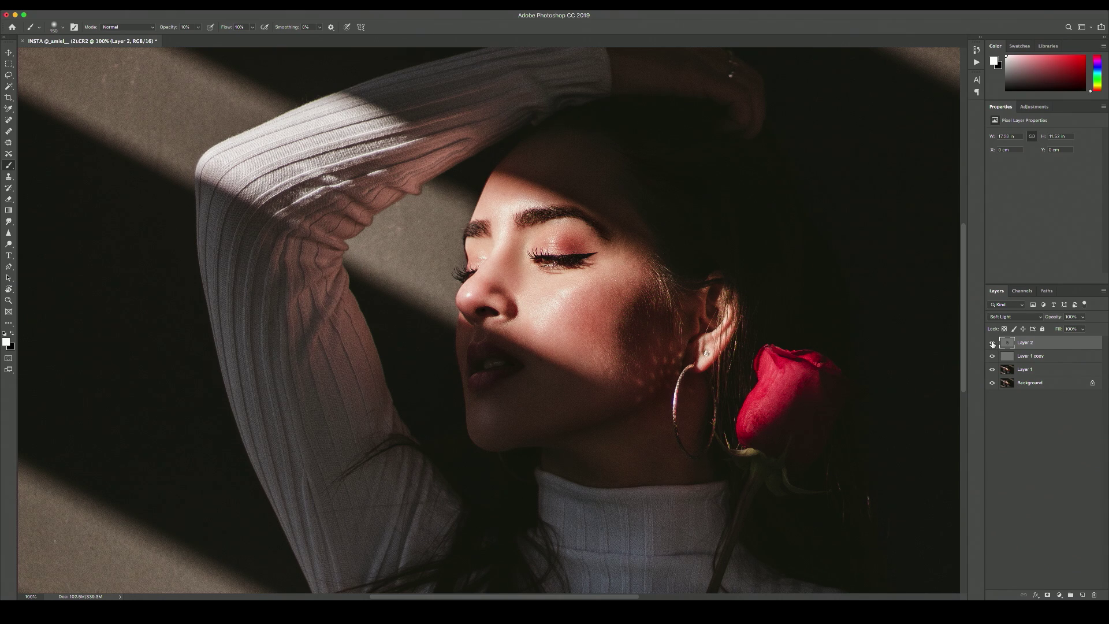
- Set the face dodge-and-burn layer's opacity to 42% and add a Curves adjustment layer that brightens the darker tones
key("super+minus")
key("v")
key("4")
key("2")
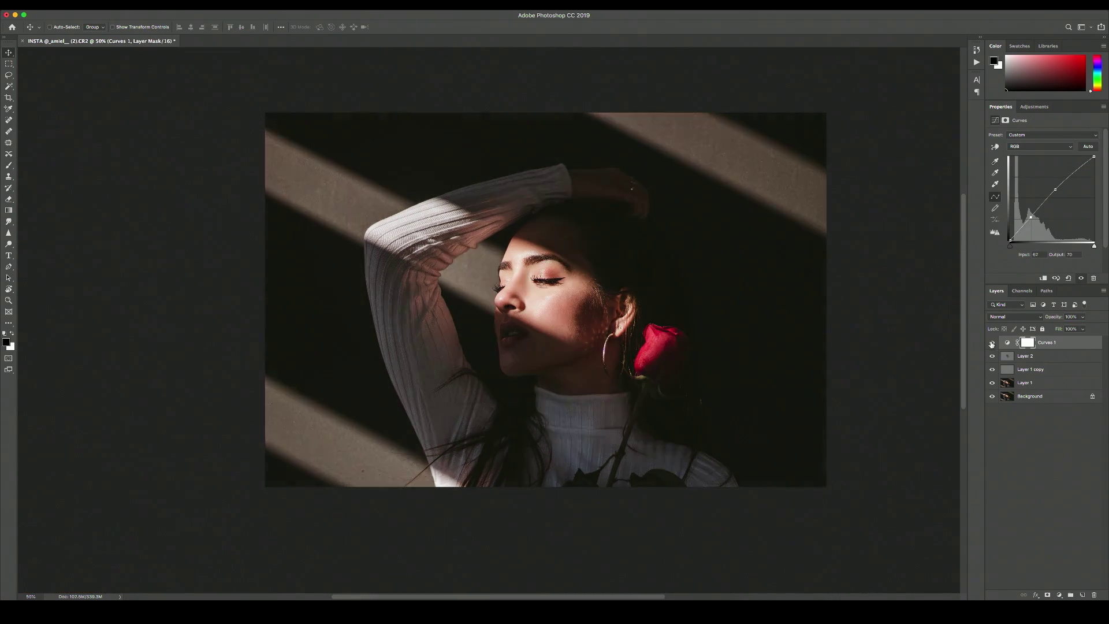
- Compare the edit with the original background, and set the face dodge-and-burn layer's opacity to 61%
key("super+1")
left_click(992, 397, "alt")
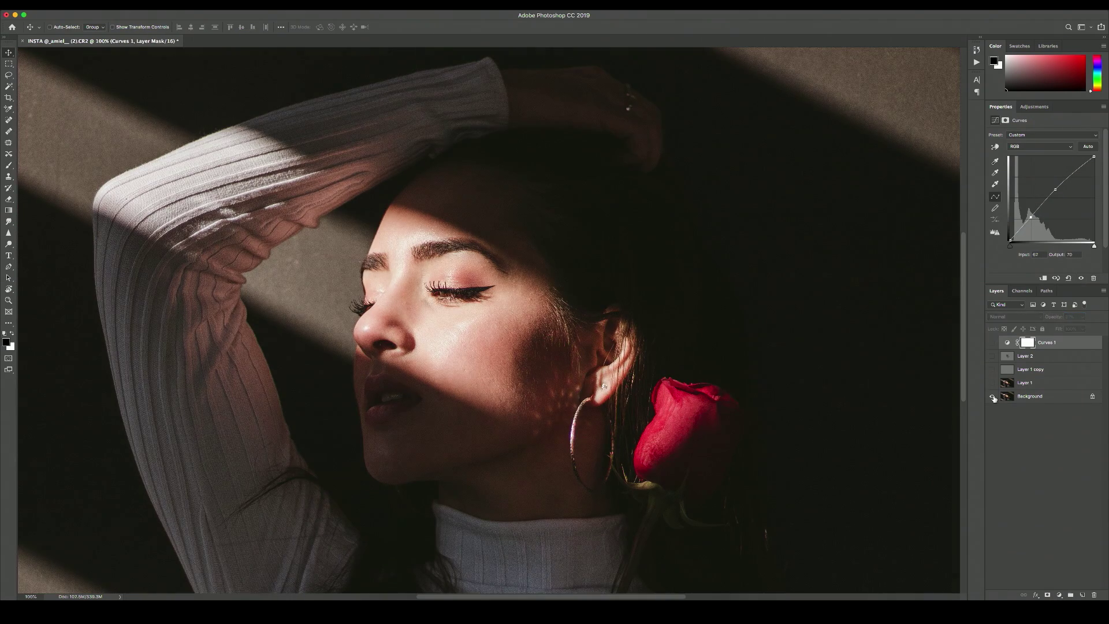
left_click(992, 397, "alt")
key("super+minus")
key("alt+bracketleft")
key("7")
key("3")
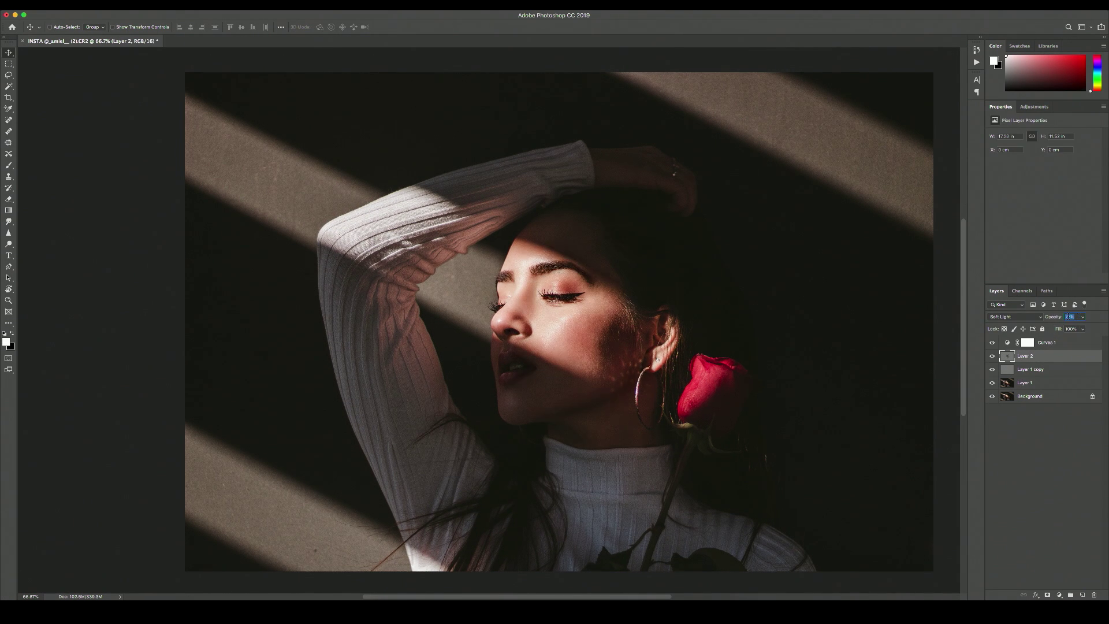
key("6")
key("1")
key("b")
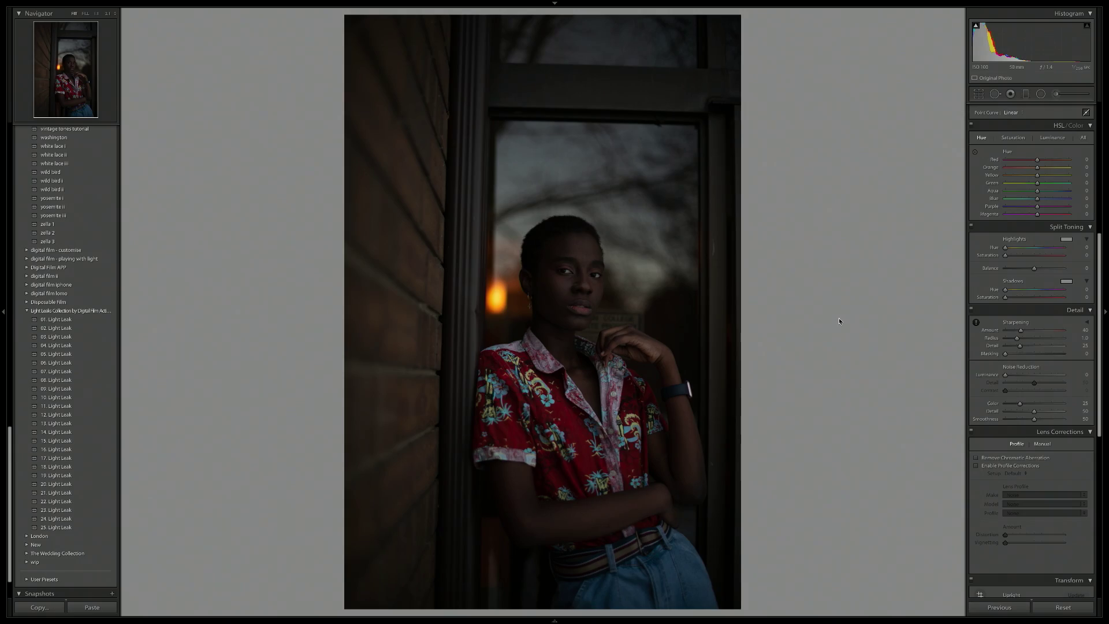
- In Lightroom, straighten the photo of the person in the red floral shirt by about 1.2°
key("r")
left_click_drag(838, 318, 785, 203)
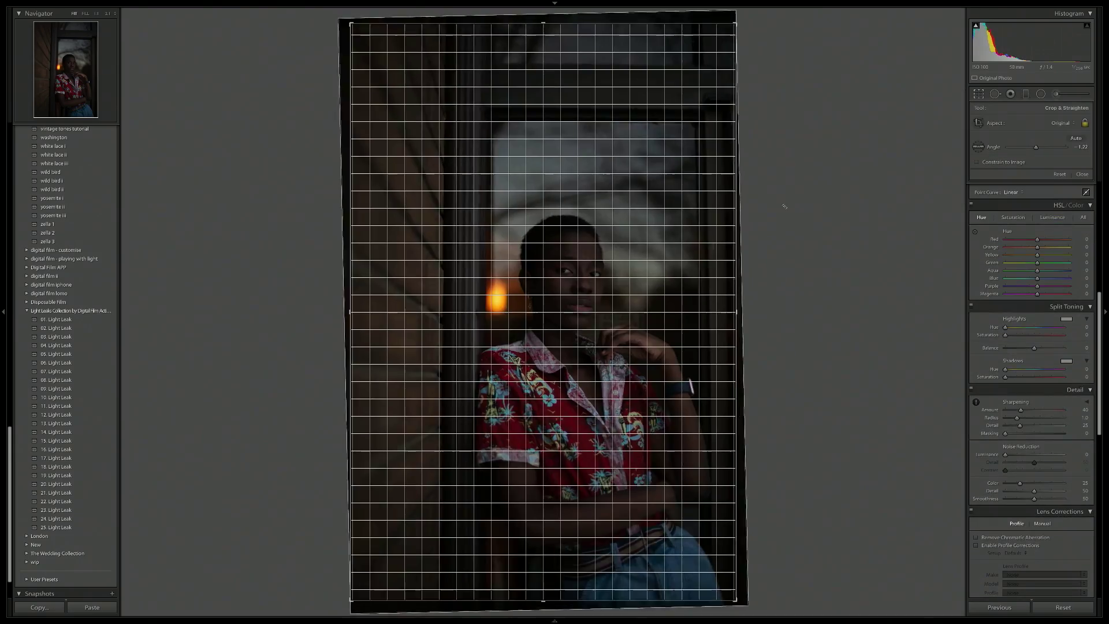
key("Return")
scroll(1031, 346, "down", 5)
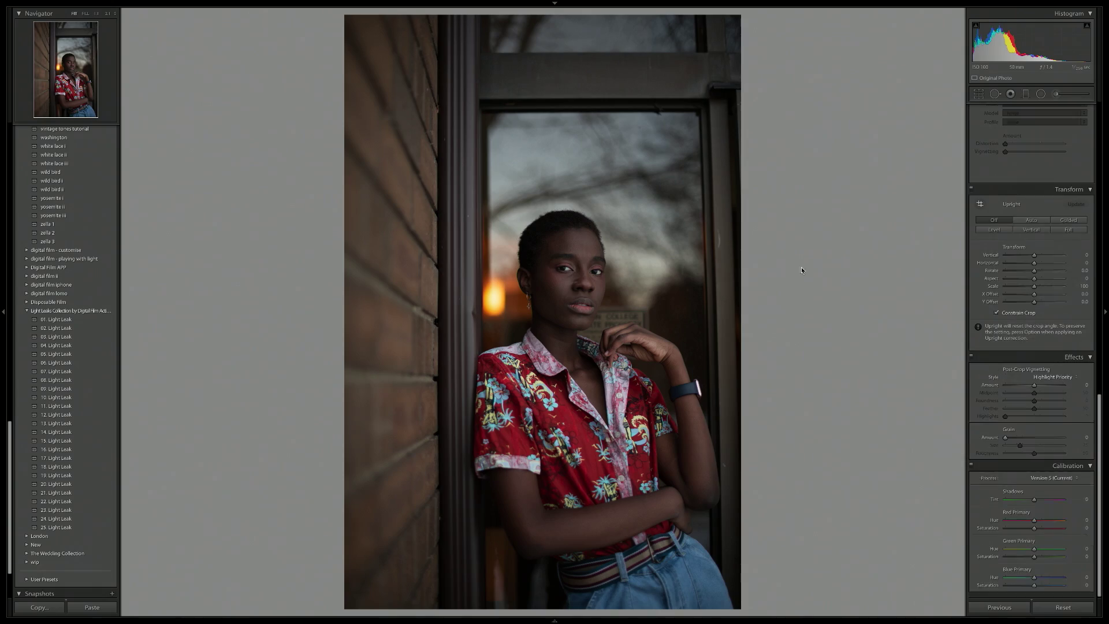
- Correct the photo's perspective with vertical −5 and horizontal +2, and check the crop
scroll(1008, 340, "down", 5)
left_click_drag(1034, 256, 1035, 270)
key("r")
key("r")
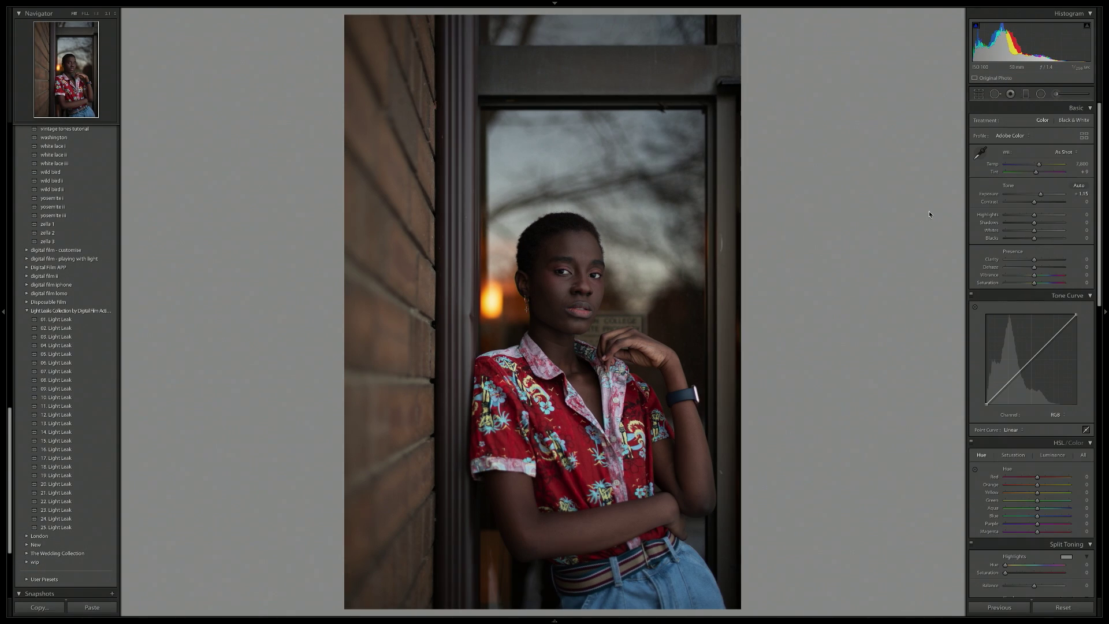
- Set exposure to +1.40, contrast +20, highlights −22, shadows +24, blacks −10 and the colour temperature to 7,297
left_click_drag(1041, 194, 1028, 238)
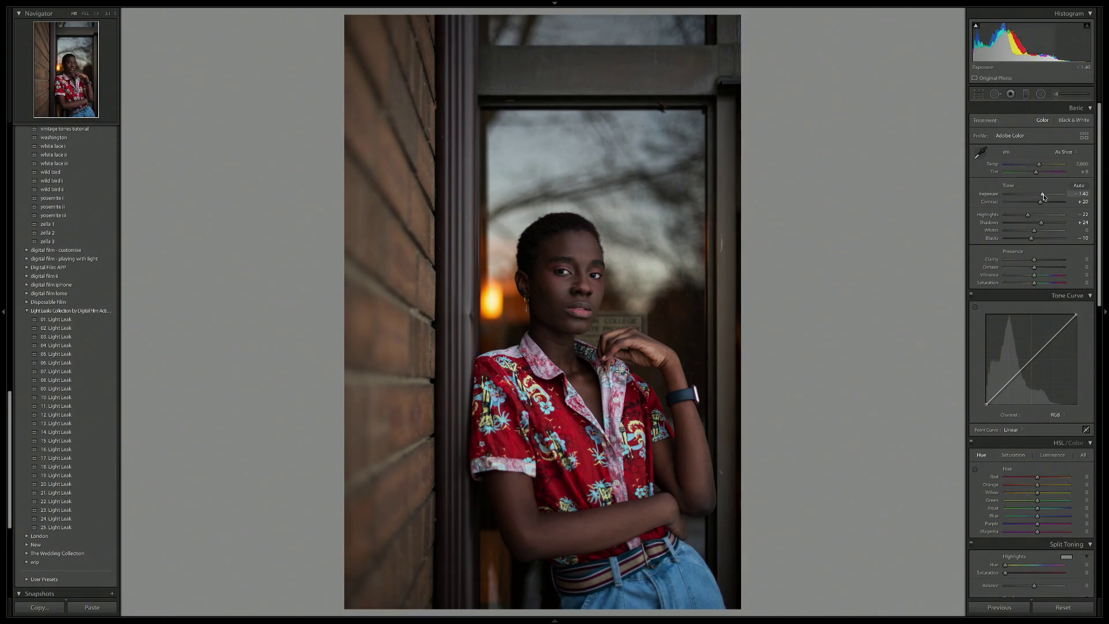
left_click_drag(1039, 164, 1036, 165)
- Shape the tone curve with lifted blacks and an S-shaped contrast, and set vibrance to −12 and saturation to +11
left_click_drag(986, 404, 1020, 369)
left_click_drag(1050, 333, 1052, 338)
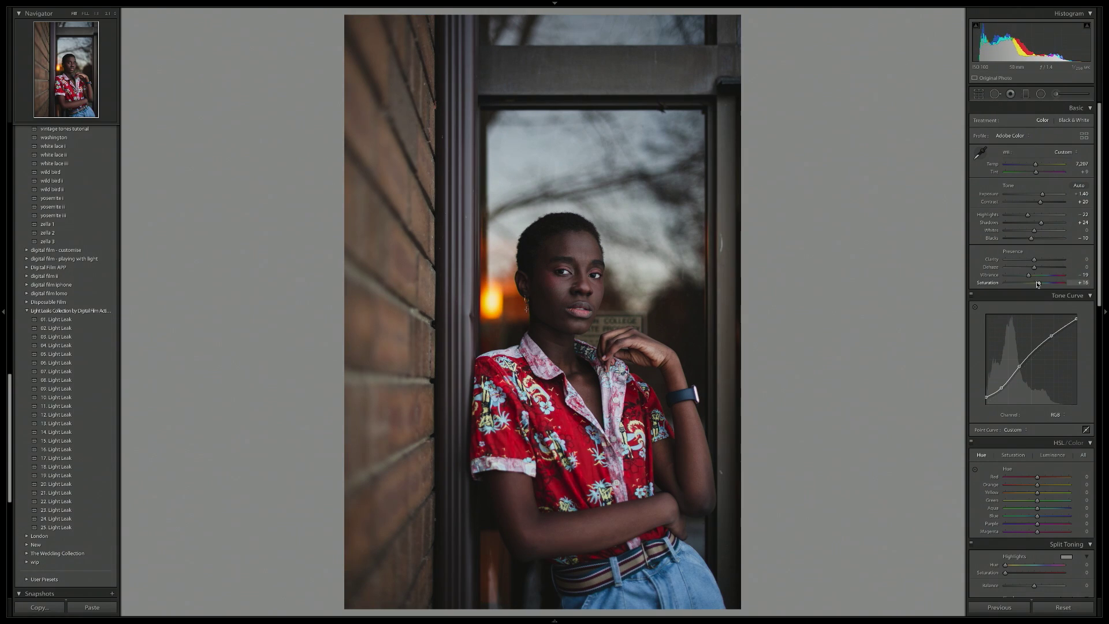
left_click_drag(1040, 283, 1043, 284)
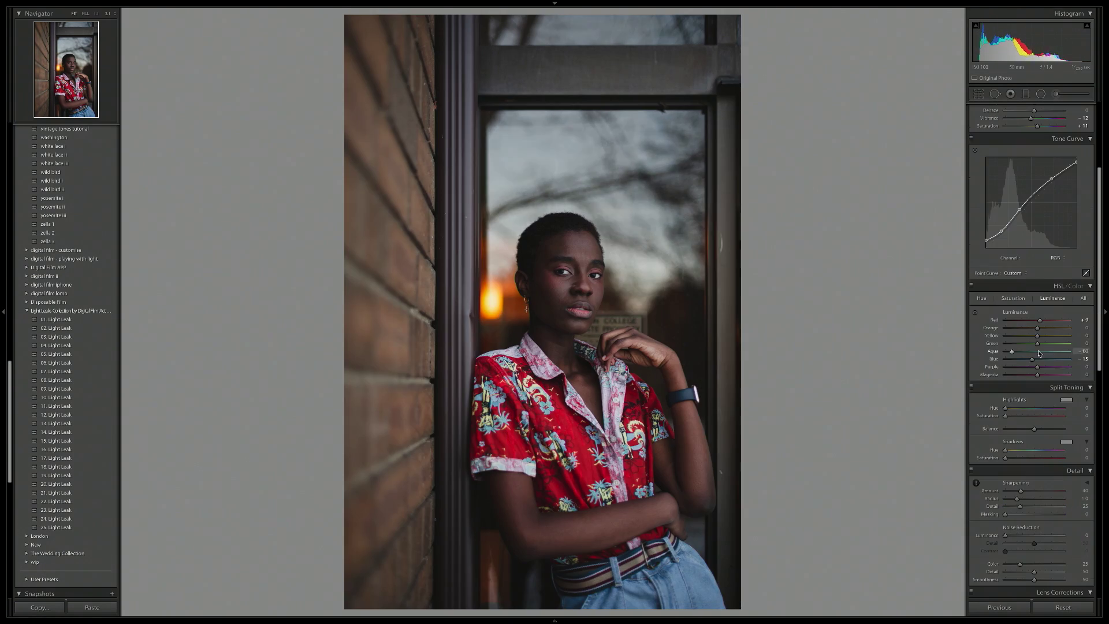
- Set the HSL saturation to red +13, orange +21 and blue −28
left_click_drag(1042, 328, 1045, 334)
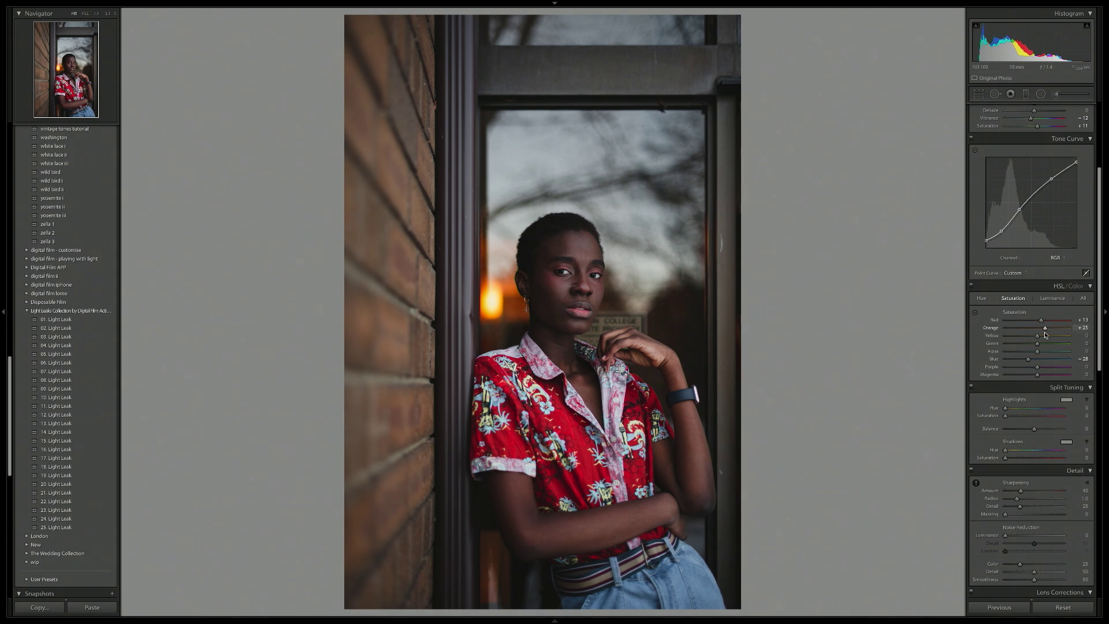
left_click(981, 299)
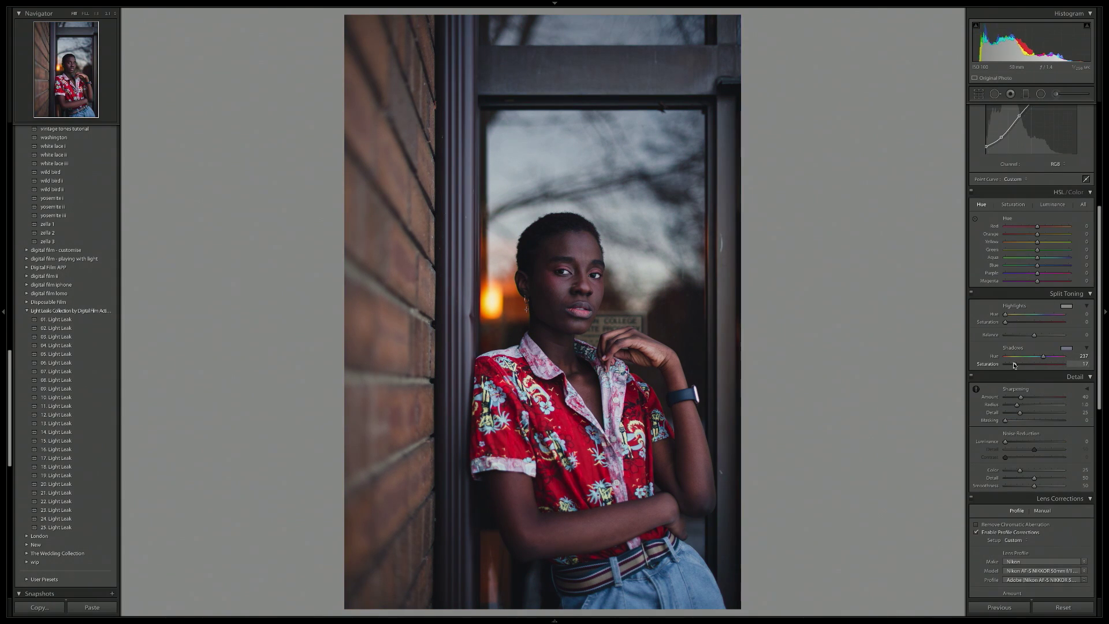
- Split-tone the shadows at hue 237 with saturation 17, and add a warm tint to the highlights
left_click_drag(1014, 315, 1016, 317)
scroll(1008, 366, "up", 10)
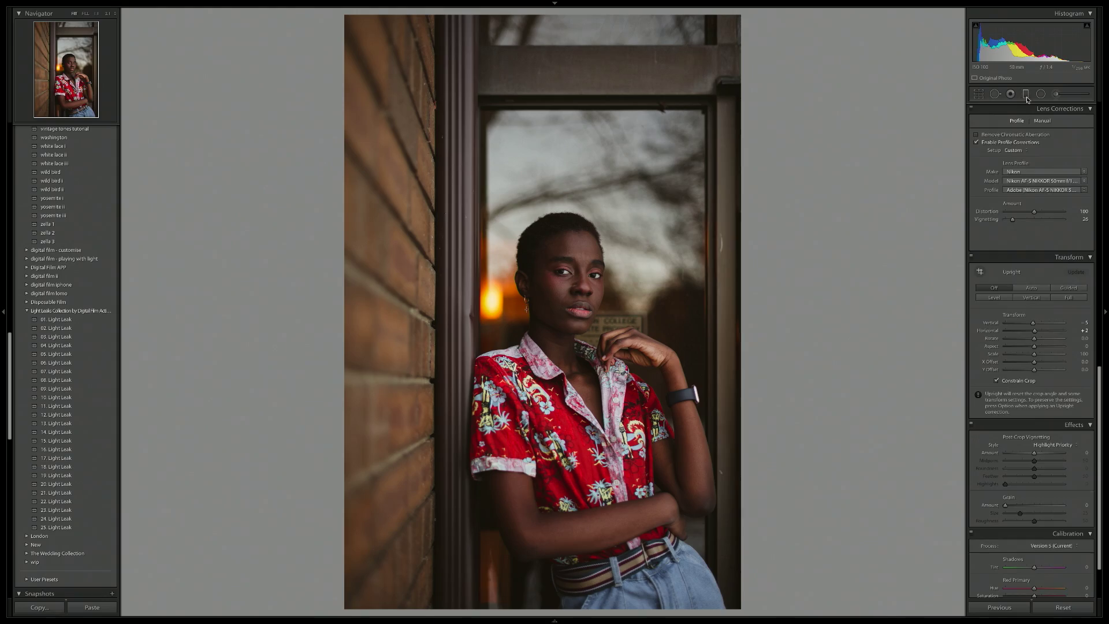
- Add a graduated filter darkening the brick wall, with temperature −20, whites 40 and blacks −13, and adjust its exposure, contrast, shadows and saturation
key("m")
left_click_drag(432, 239, 491, 239)
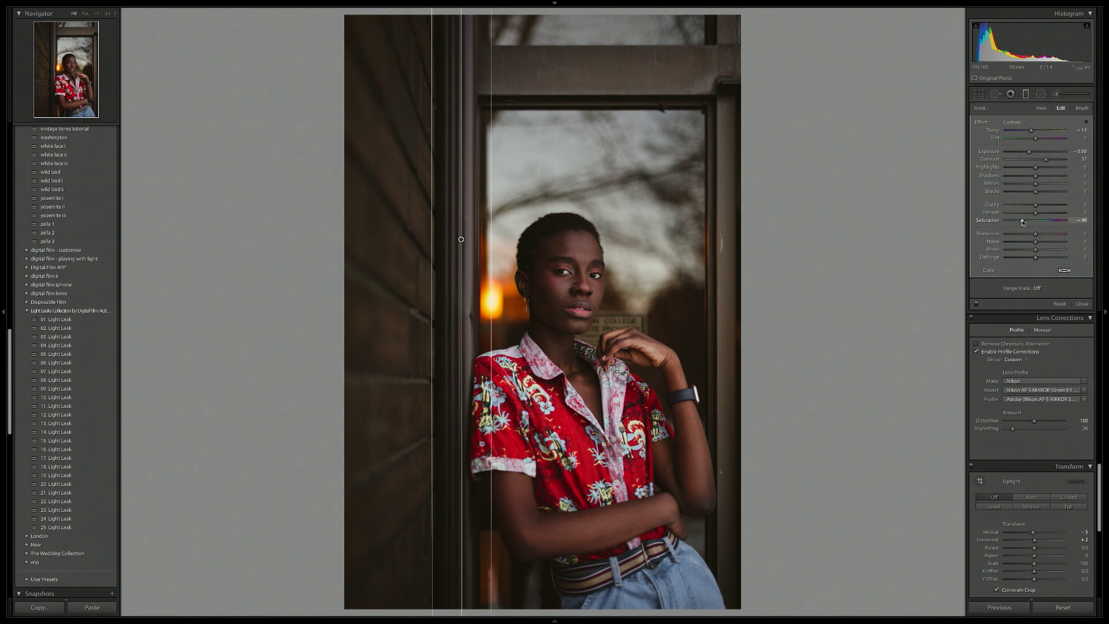
left_click_drag(1034, 153, 1035, 155)
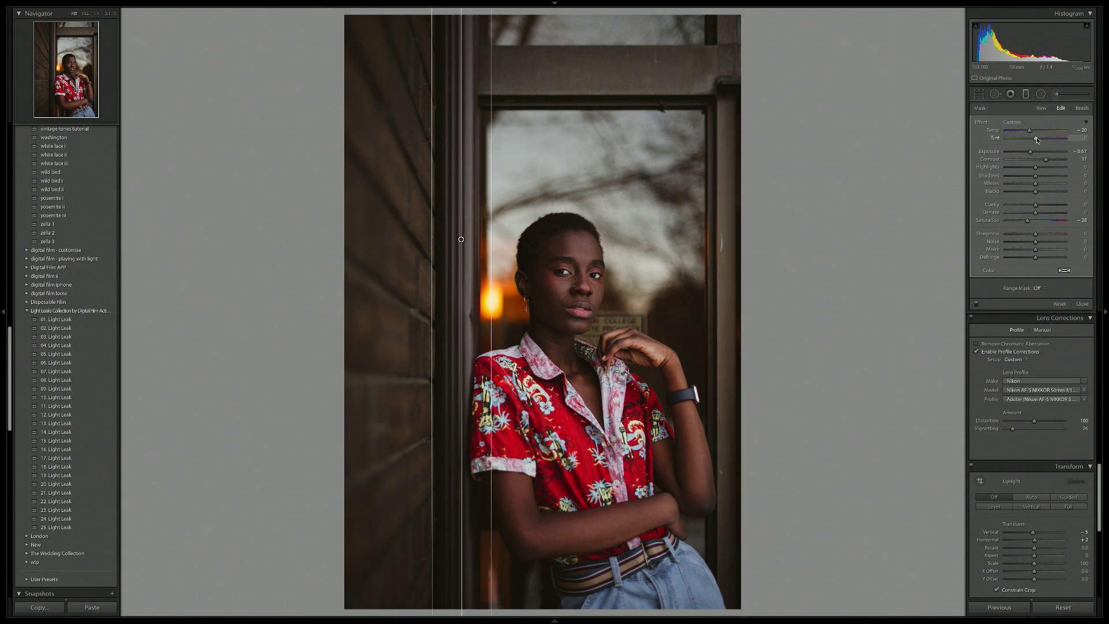
left_click_drag(1049, 162, 1045, 160)
mouse_move(1035, 183)
left_mouse_down()
mouse_move(1048, 185)
mouse_move(1032, 194)
left_mouse_up()
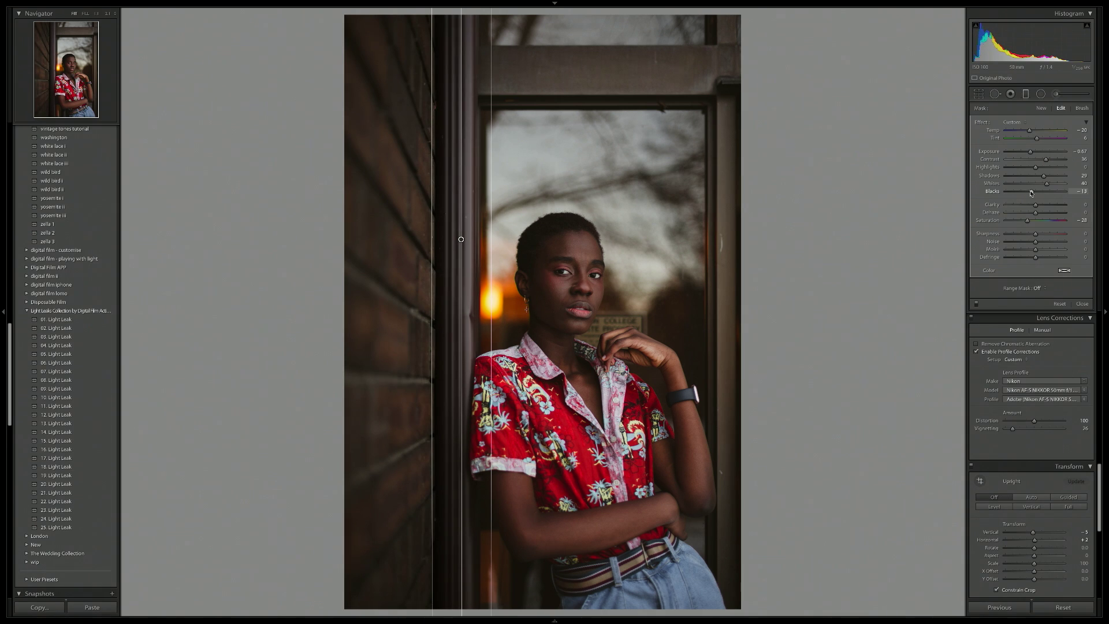
key("shift+m")
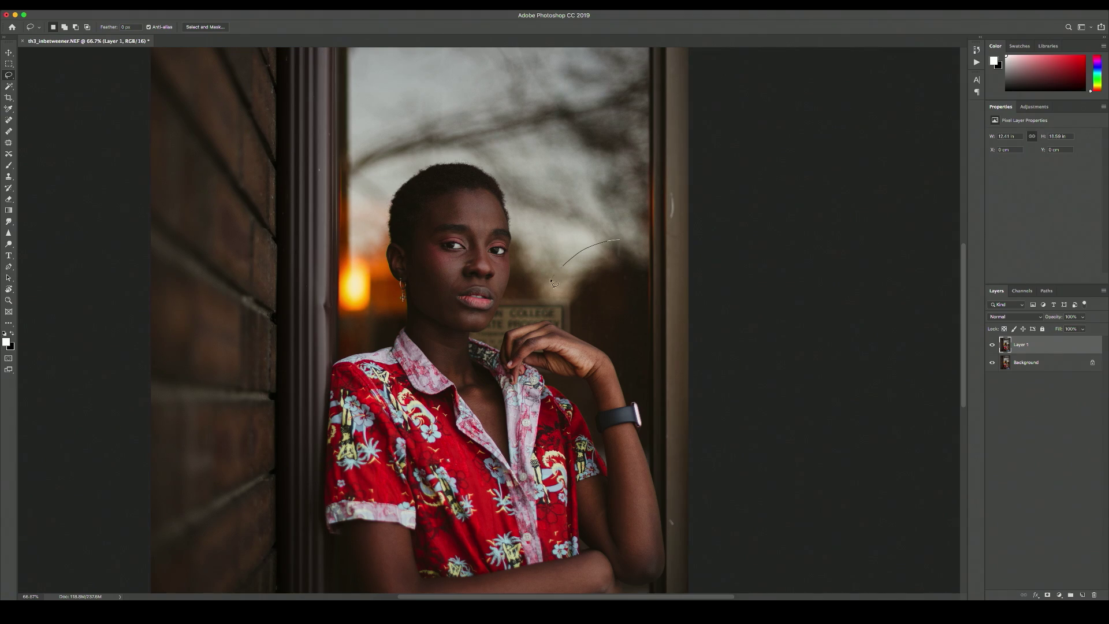
- In Photoshop, copy a freehand-selected area of the dark window background to a new layer and move it over the college sign
left_click_drag(669, 278, 632, 241)
key("ctrl+j")
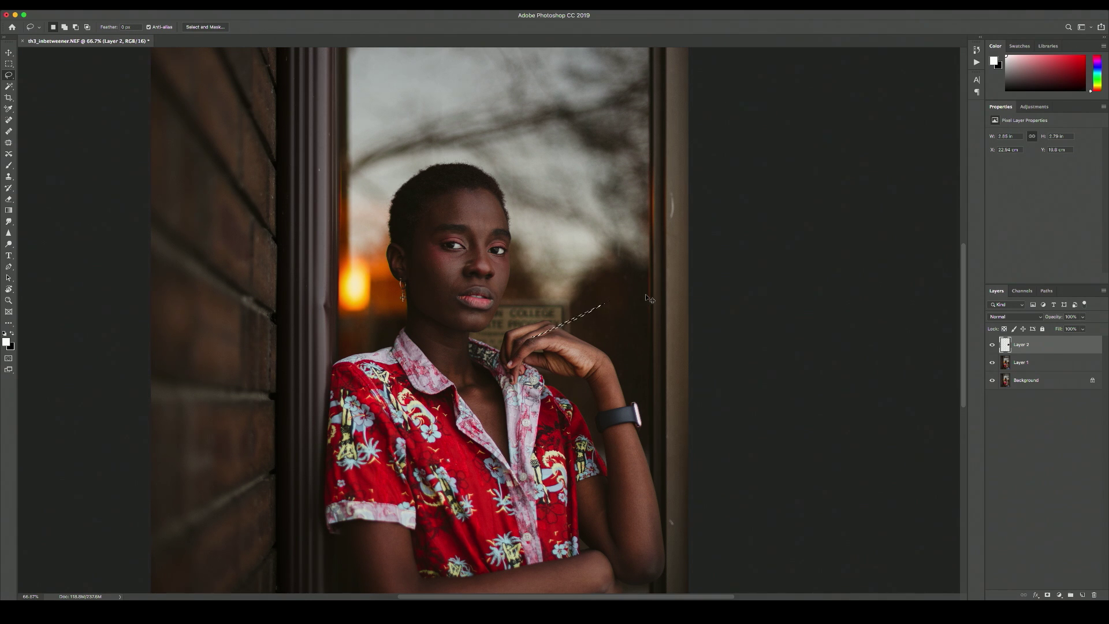
key("v")
left_click_drag(622, 316, 555, 343)
- Reduce the copied patch's opacity to 52% and transform it to cover the sign between the face and the hand
left_click_drag(1054, 319, 791, 320)
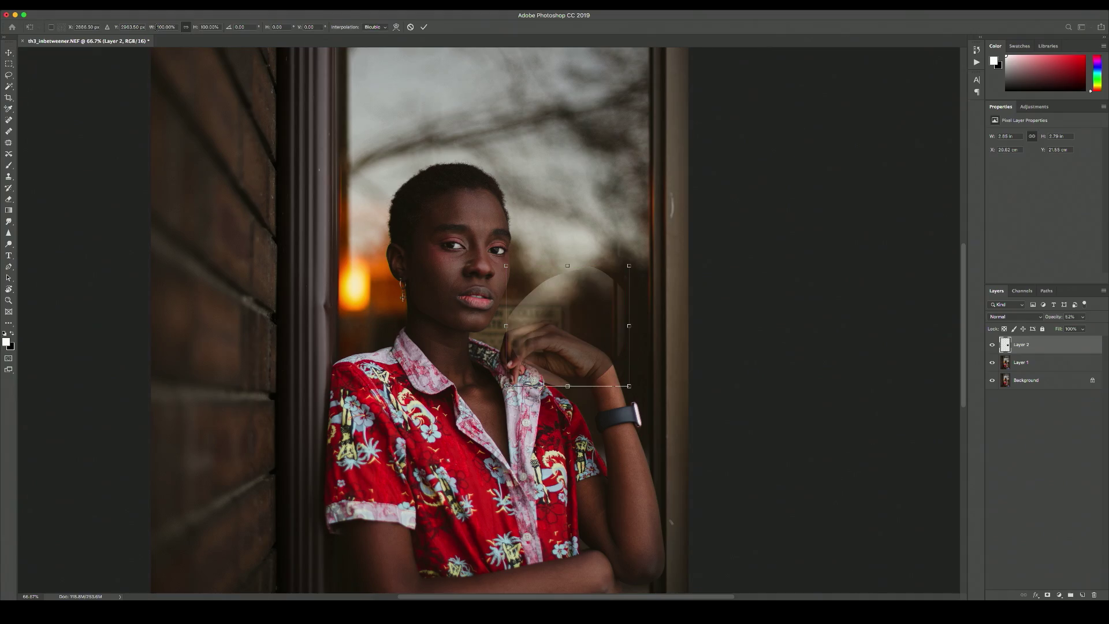
left_click_drag(507, 385, 560, 335)
mouse_move(613, 234)
left_mouse_down()
mouse_move(606, 240)
mouse_move(625, 241)
left_mouse_up()
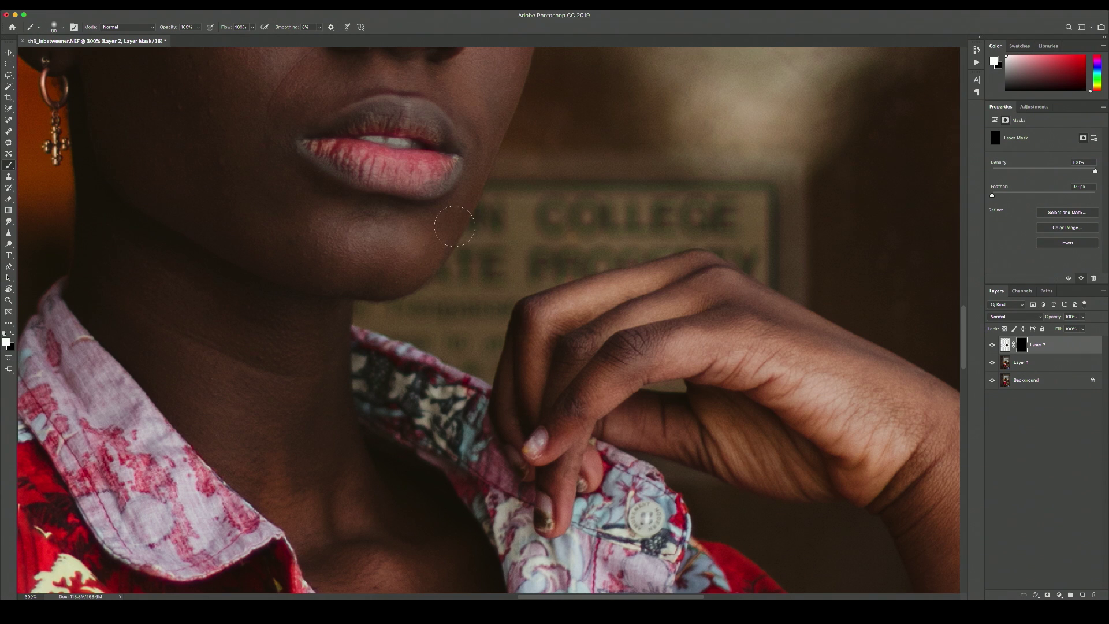
left_click_drag(447, 280, 485, 231)
key("ctrl+z")
key("bracketleft")
mouse_move(443, 283)
left_mouse_down()
mouse_move(505, 181)
mouse_move(492, 191)
left_mouse_up()
key("ctrl+z")
- Paint the patch's layer mask along the jaw, collar and hand to cover the sign while keeping the subject's edges clean
left_click_drag(399, 309, 460, 261)
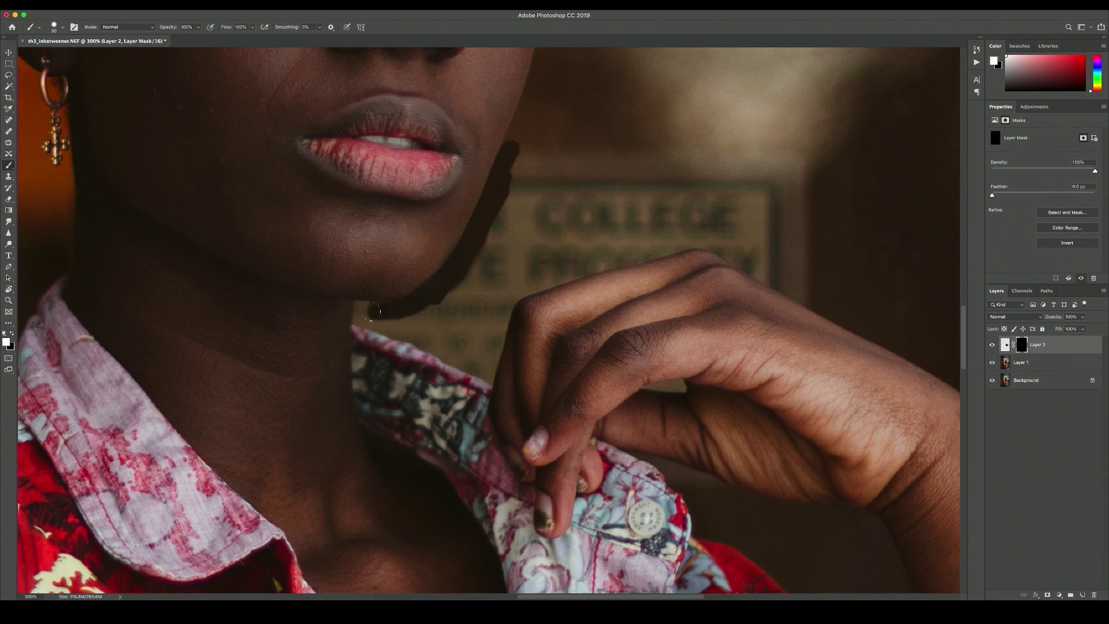
mouse_move(346, 301)
left_mouse_down()
mouse_move(404, 330)
mouse_move(395, 341)
mouse_move(467, 363)
mouse_move(492, 338)
mouse_move(502, 297)
mouse_move(589, 267)
mouse_move(695, 241)
mouse_move(774, 280)
mouse_move(727, 245)
left_mouse_up()
key("x")
mouse_move(405, 286)
left_mouse_down()
mouse_move(485, 347)
mouse_move(628, 219)
left_mouse_up()
- Blend the patch into the window background above the hand with a larger mask brush at 20% opacity
scroll(628, 220, "up", 5)
key("bracketright")
key("bracketright")
key("bracketright")
key("bracketright")
key("bracketright")
key("2")
mouse_move(450, 312)
left_mouse_down()
mouse_move(635, 335)
mouse_move(572, 323)
mouse_move(626, 366)
mouse_move(588, 287)
mouse_move(670, 271)
left_mouse_up()
- Soften the light streak above the hand on the patch's layer mask, adjusting the brush size and opacity
key("x")
key("x")
key("bracketleft")
key("bracketleft")
key("bracketleft")
key("bracketleft")
key("bracketright")
key("bracketright")
key("bracketright")
key("4")
key("x")
key("bracketright")
key("bracketright")
key("bracketright")
key("bracketright")
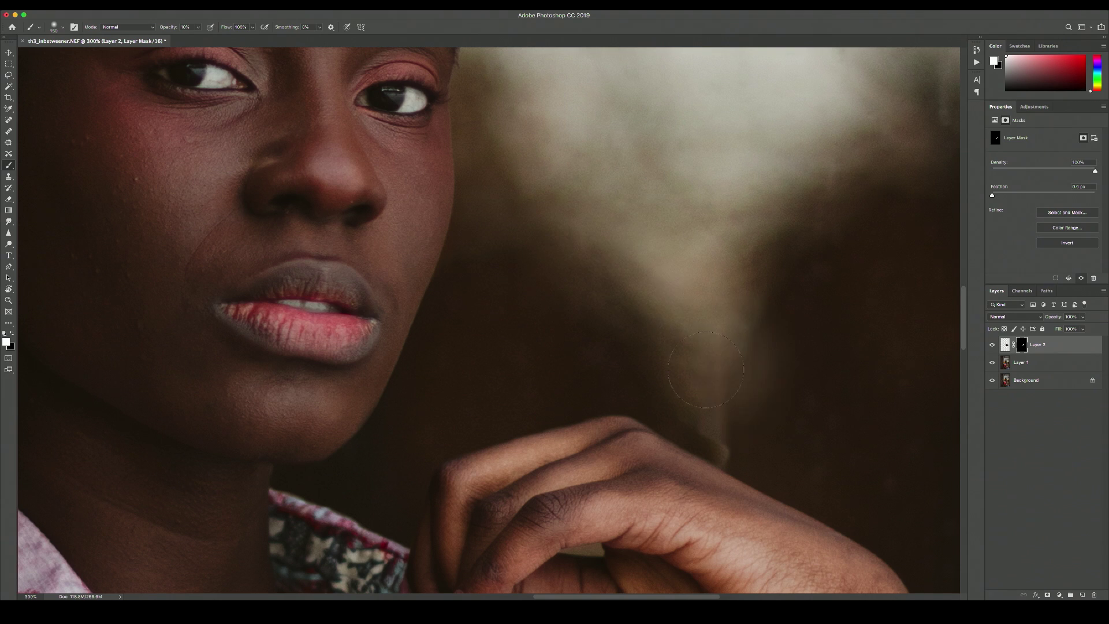
left_click_drag(711, 312, 745, 405)
- Clone out the remaining light smudge above the hand and tidy the background beside the cheek on a new layer
left_click(585, 266, "alt+super")
key("super+0")
key("super+2")
key("super+m")
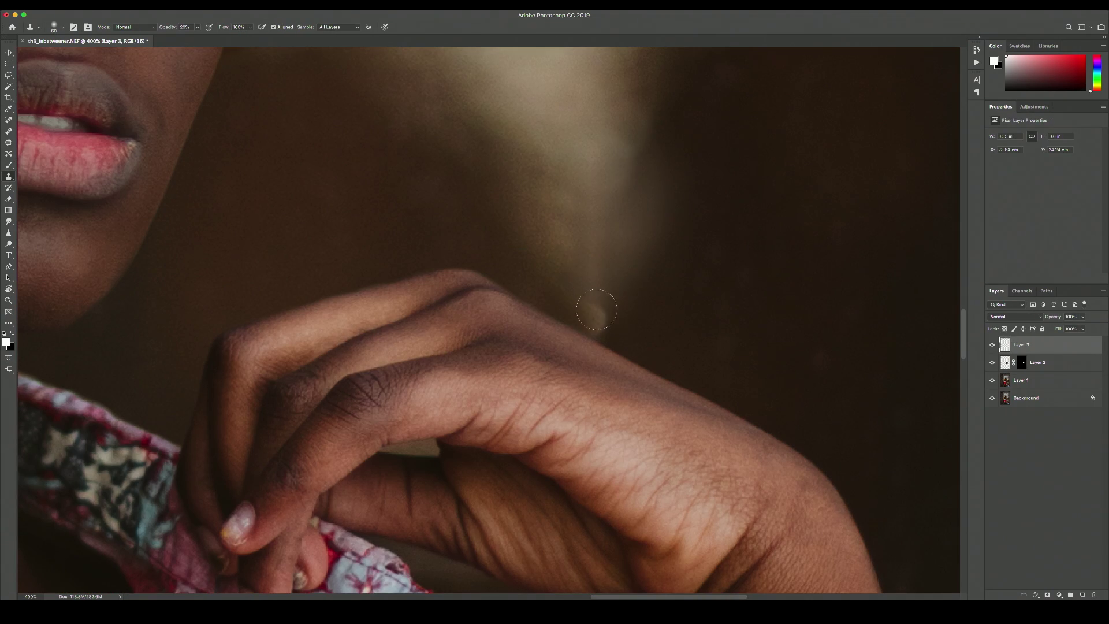
key("super+0")
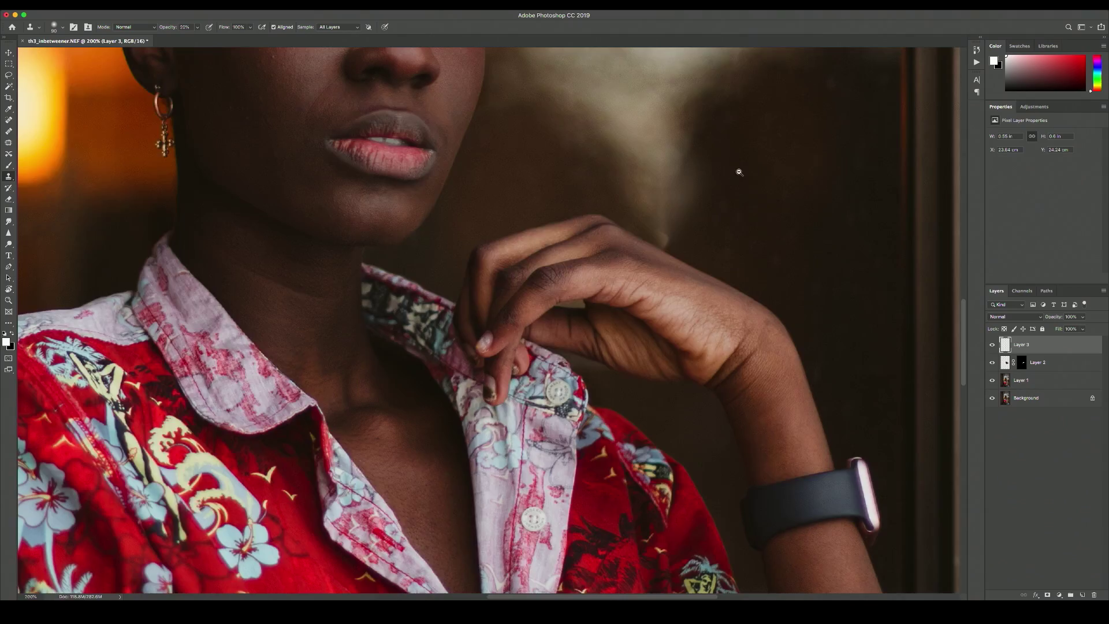
key("super+plus")
key("super+plus")
mouse_move(621, 341)
left_mouse_down()
mouse_move(617, 277)
mouse_move(639, 263)
mouse_move(641, 242)
left_mouse_up()
key("super+plus")
key("super+plus")
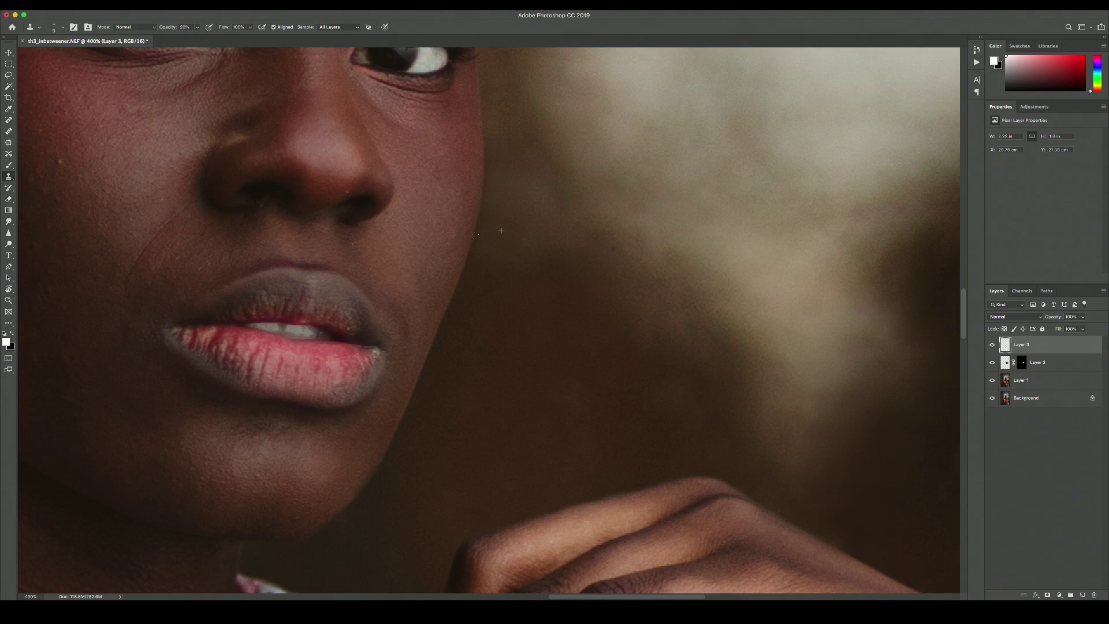
- Remove the white scratch from the window frame with the Spot Healing Brush on a new layer
scroll(501, 231, "down", 5)
key("super+plus")
key("super+0")
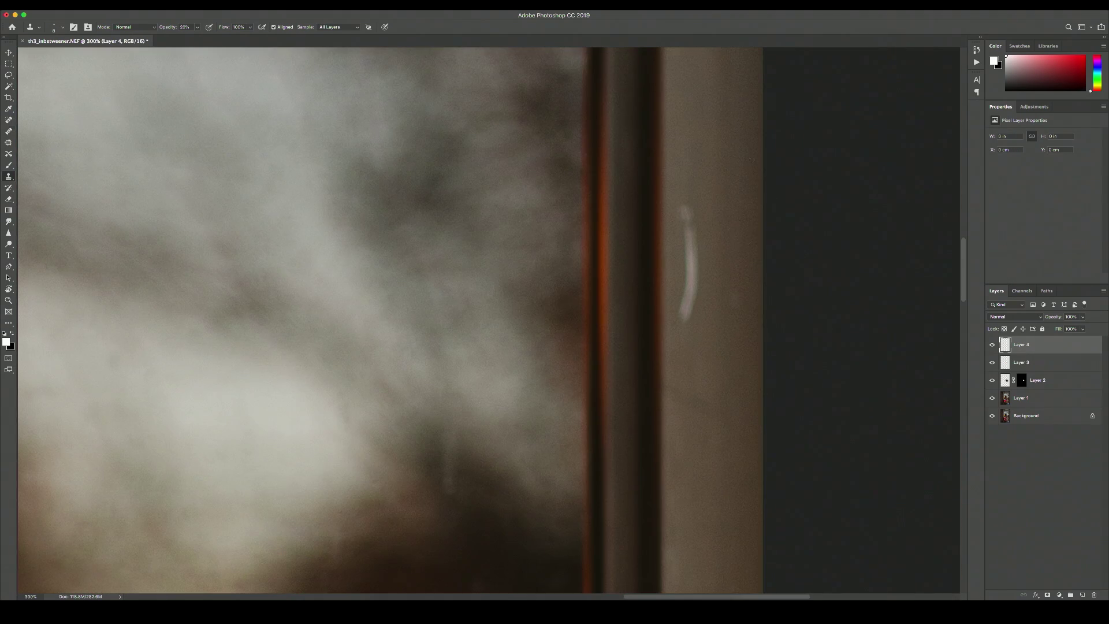
key("j")
left_click_drag(685, 205, 698, 314)
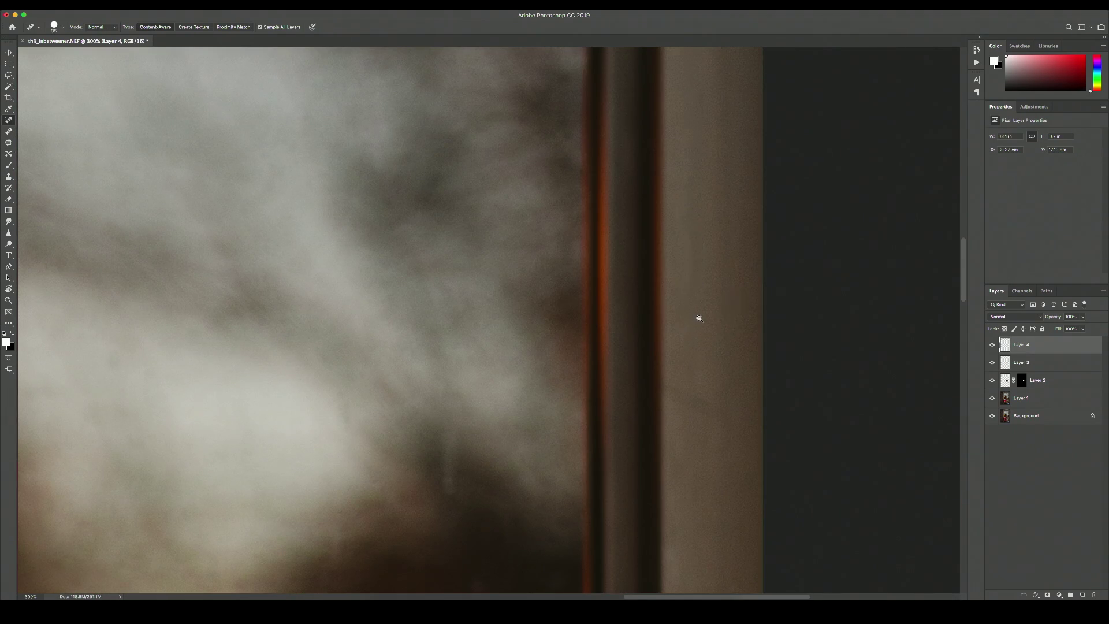